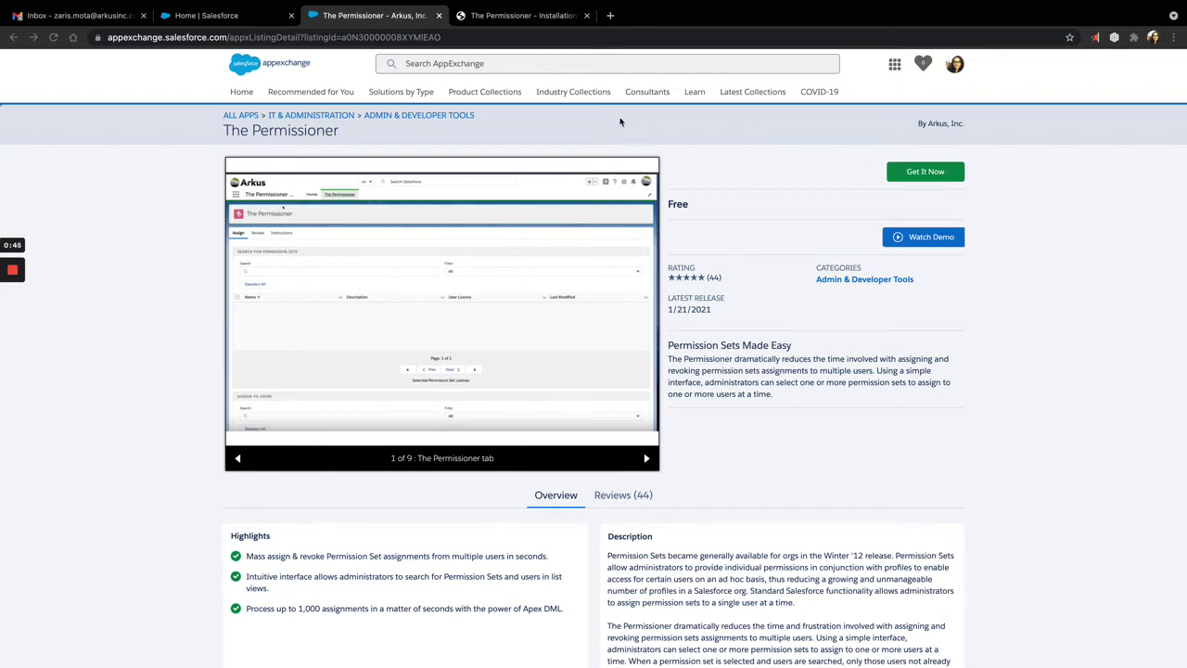
scroll(676, 195, "down", 5)
scroll(560, 377, "down", 1)
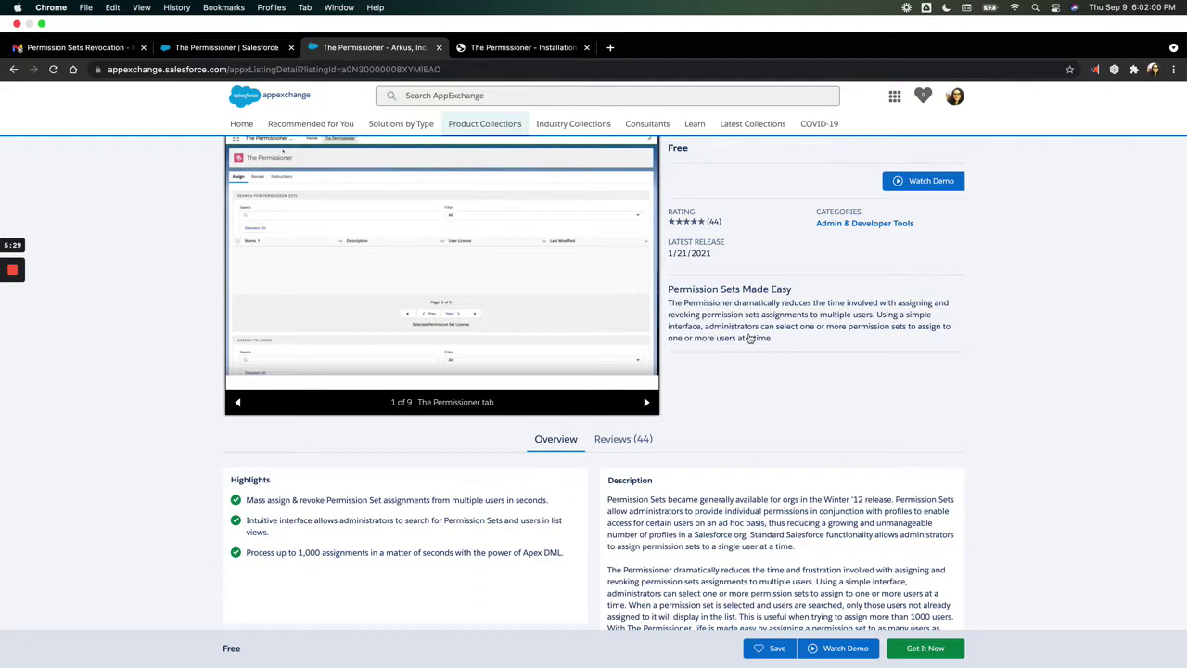
scroll(755, 343, "down", 1)
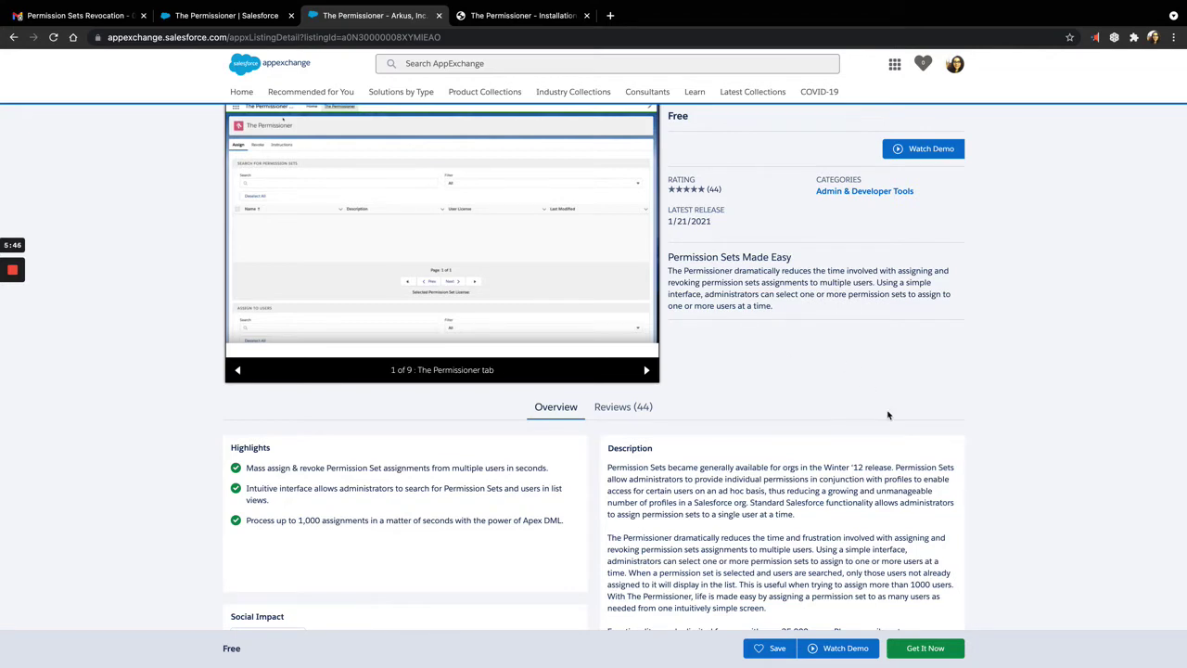
scroll(888, 415, "up", 1)
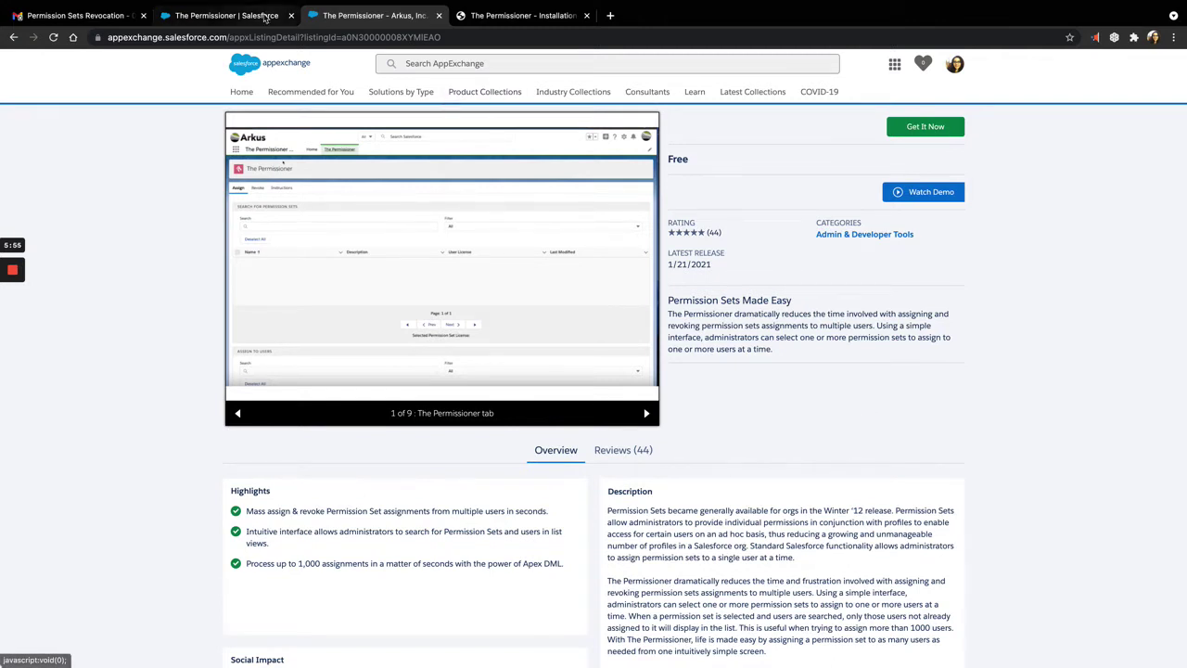
- Switch to The Permissioner Salesforce org tab to check the installed app
left_click(261, 19)
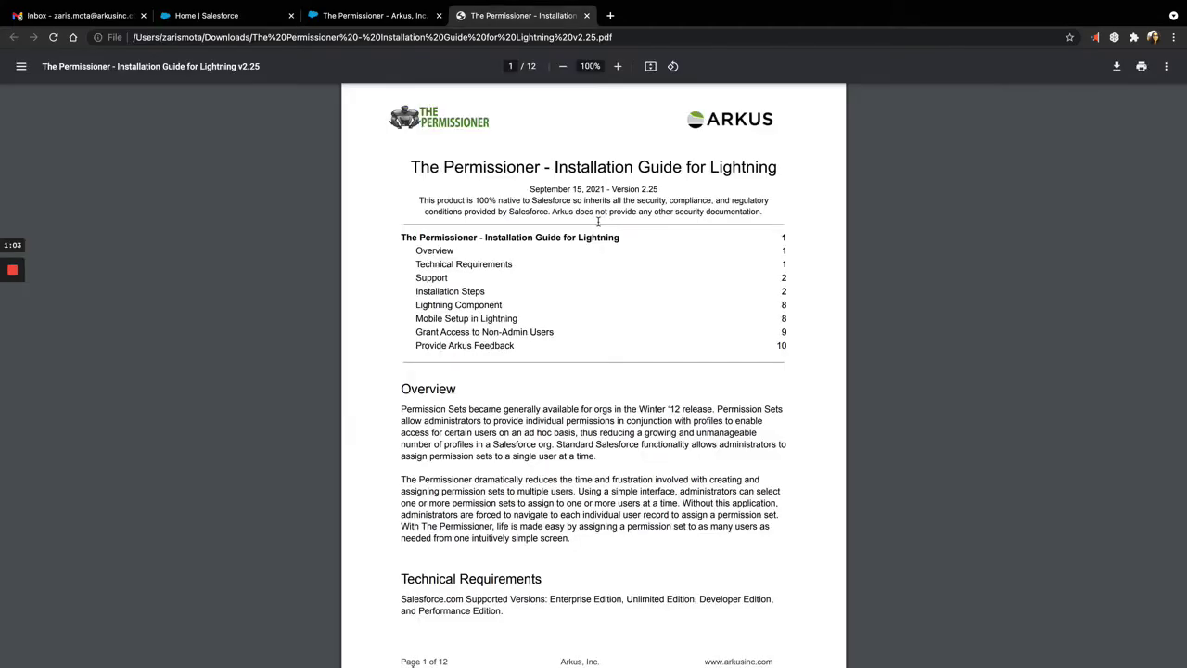
- Leave the installation guide PDF for the Home | Salesforce tab
left_click(238, 21)
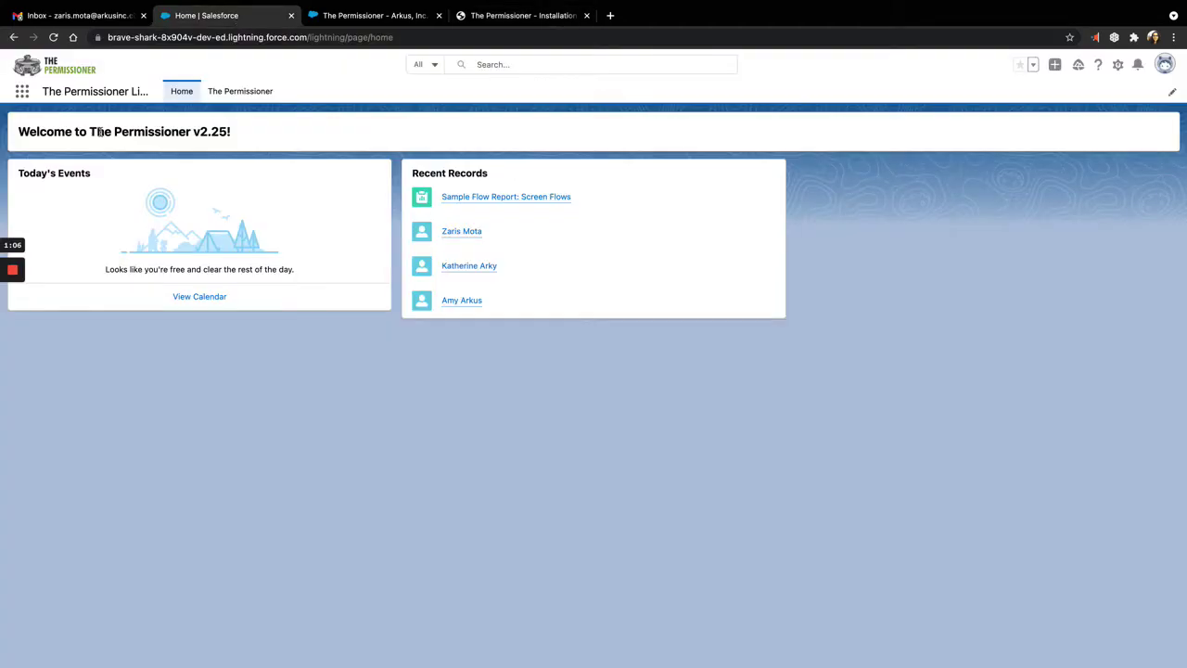
- Edit the home page, search 'permi', place lwcPermissionerMain in the right region, save, and exit
left_click(1118, 65)
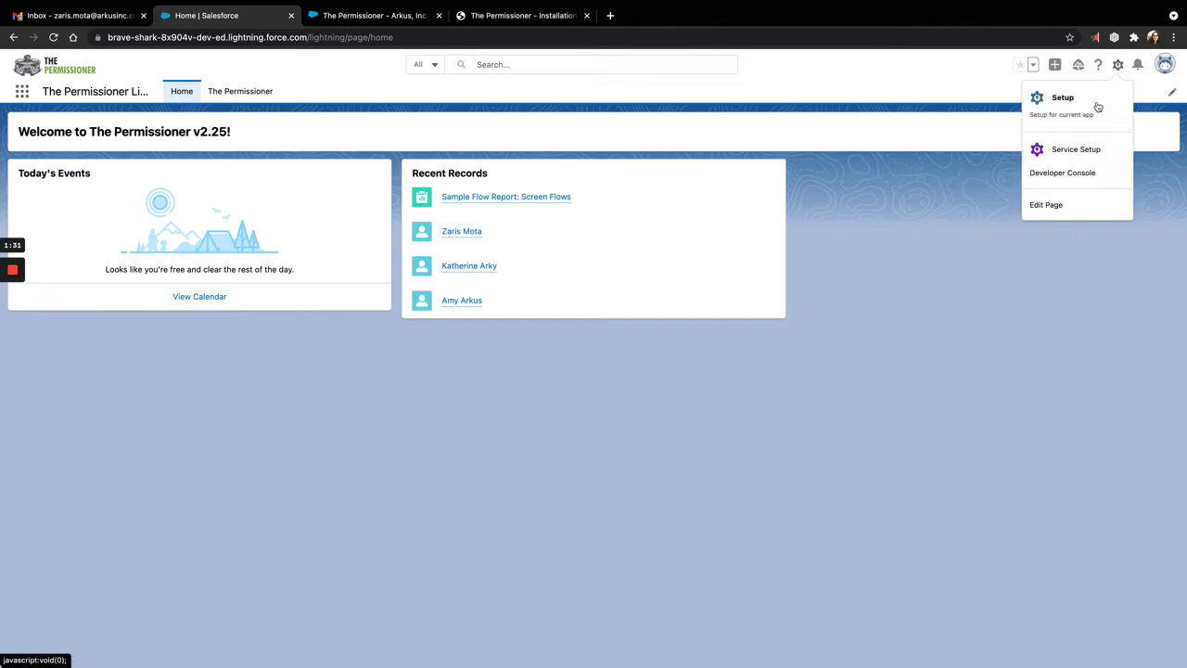
left_click(1062, 208)
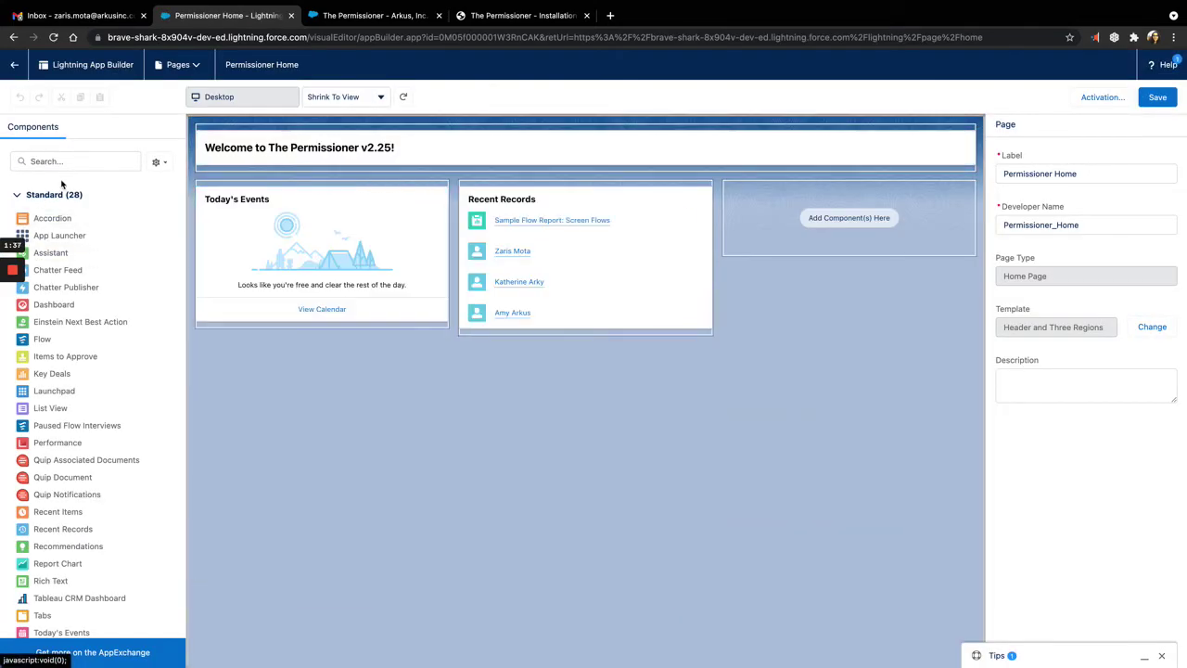
left_click(65, 163)
type("permi")
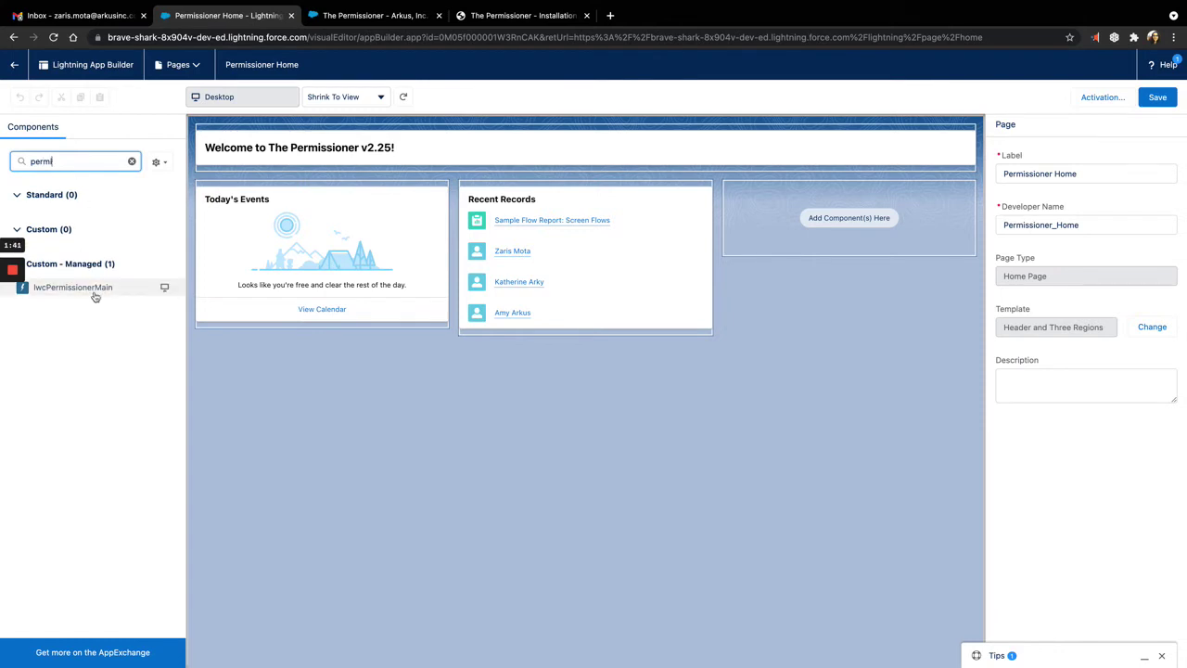
left_click_drag(95, 295, 755, 202)
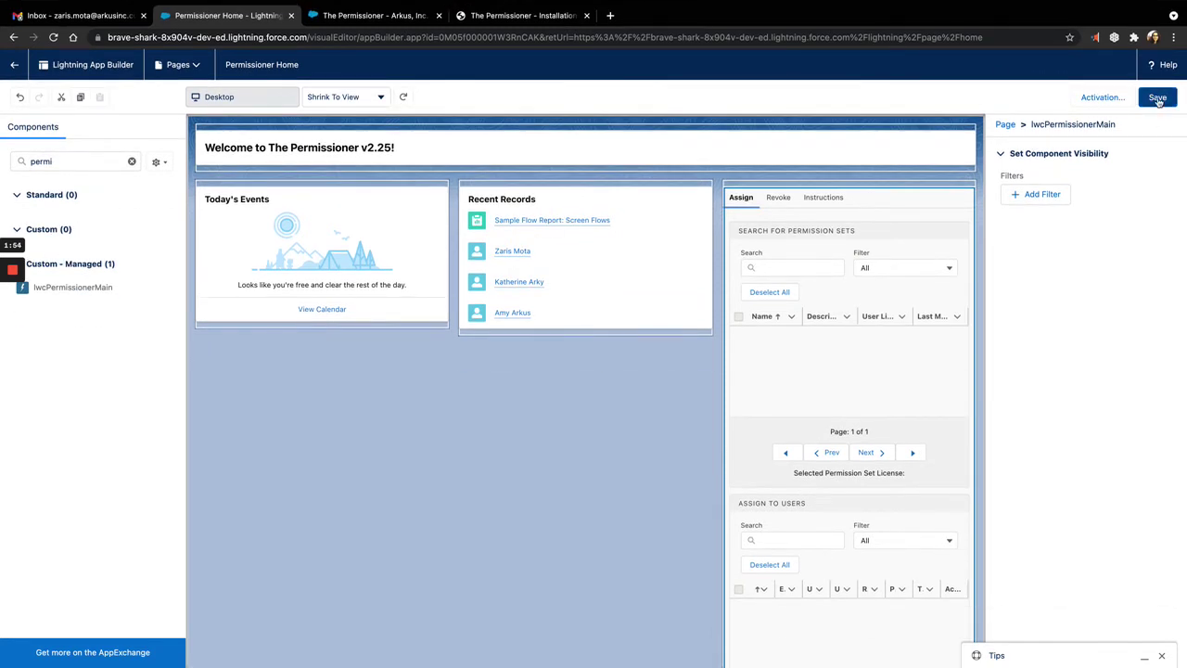
left_click(1158, 97)
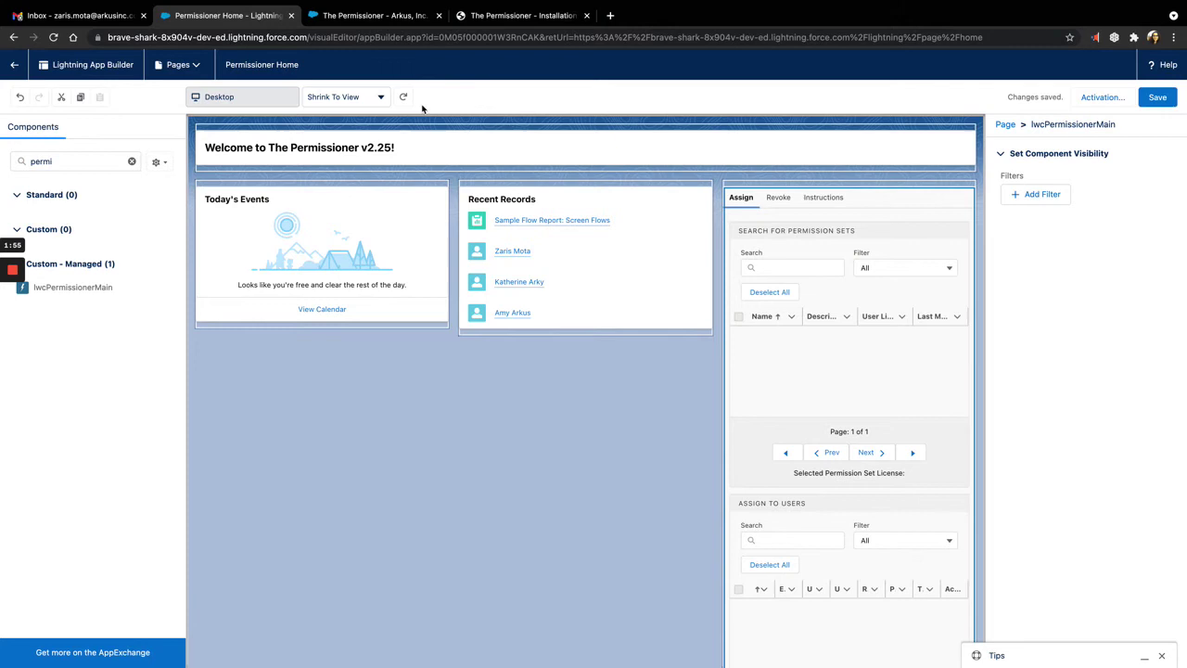
left_click(15, 65)
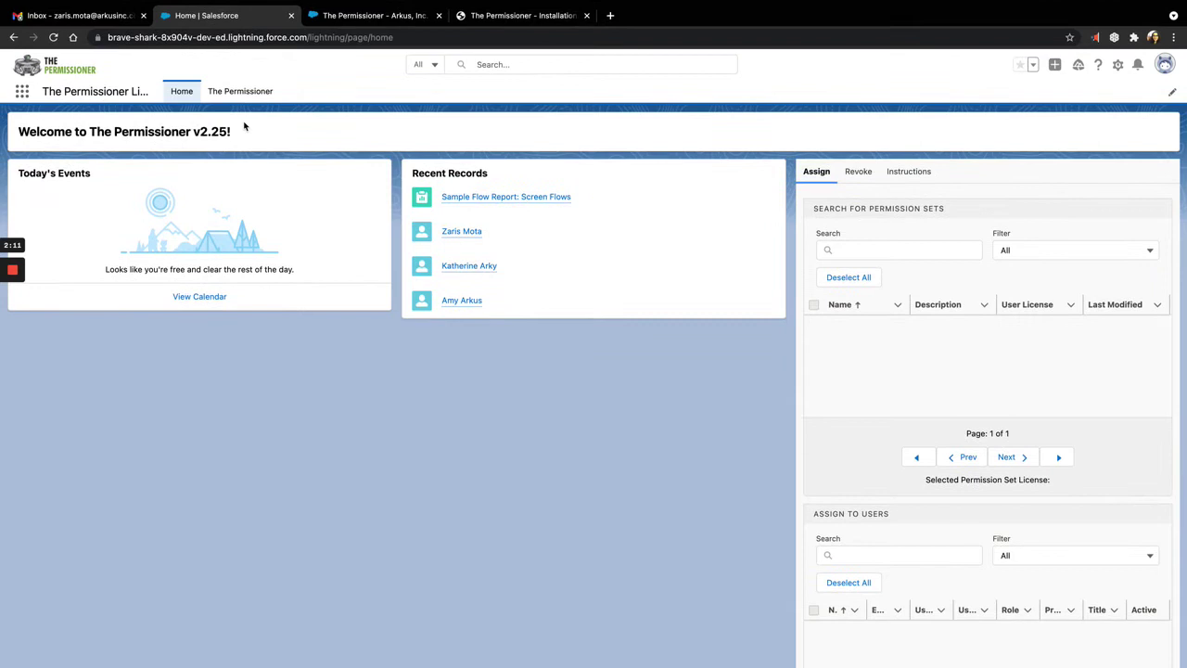
- Open The Permissioner page and view its Instructions section
left_click(243, 92)
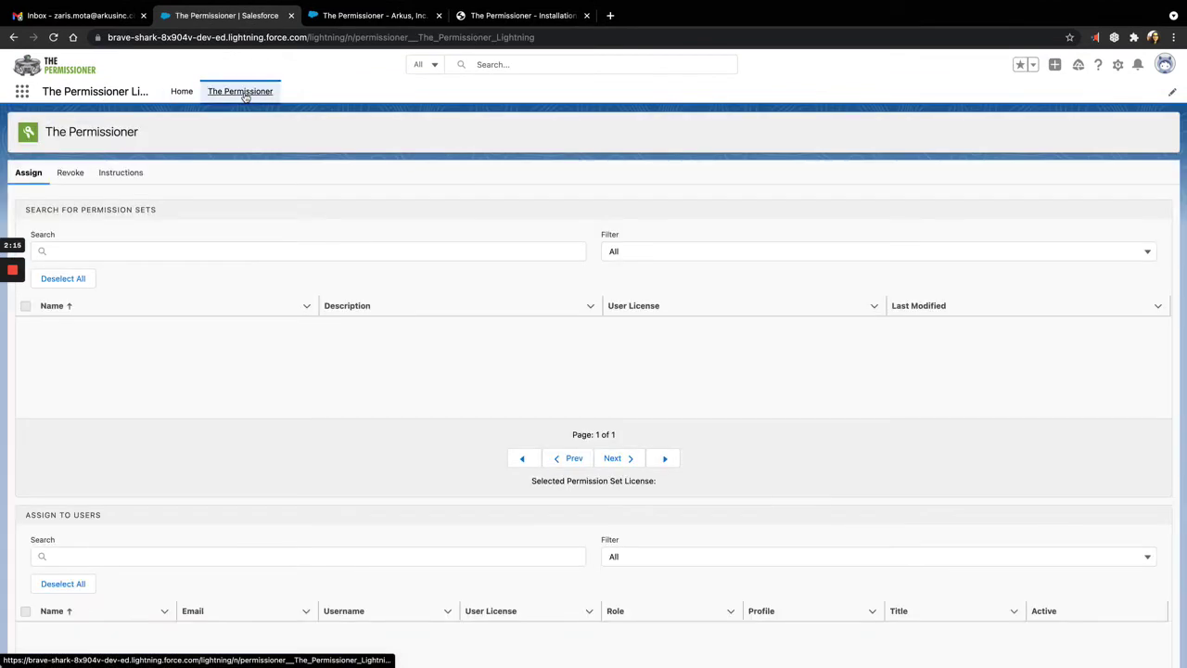
left_click(135, 176)
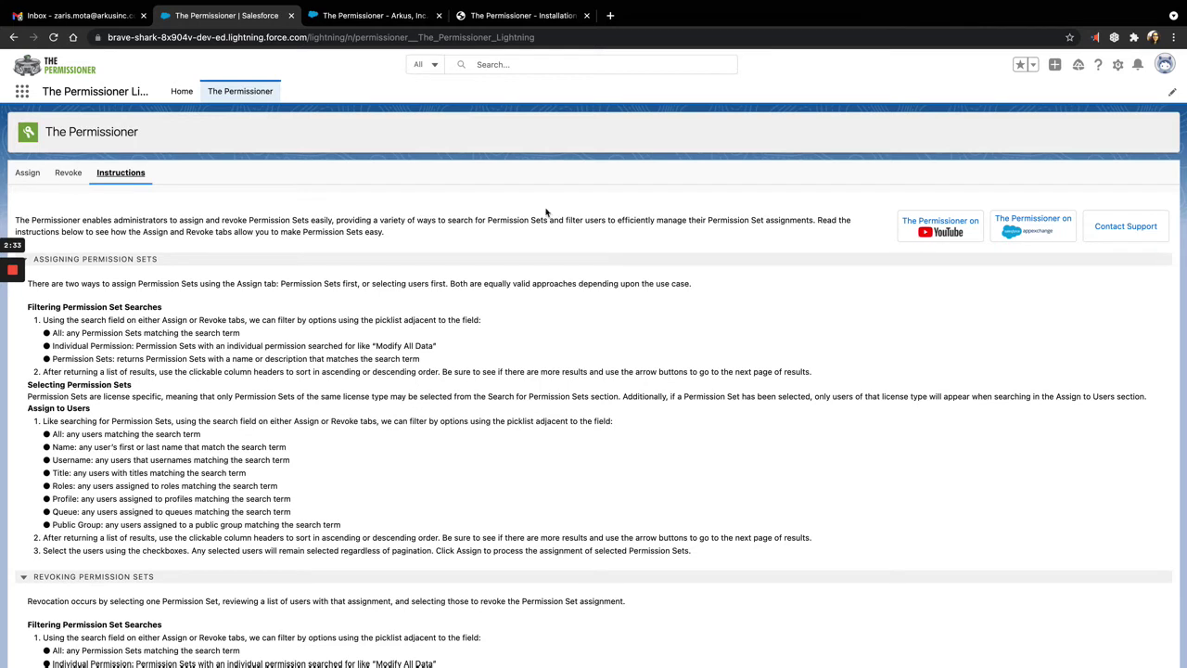
left_click(27, 173)
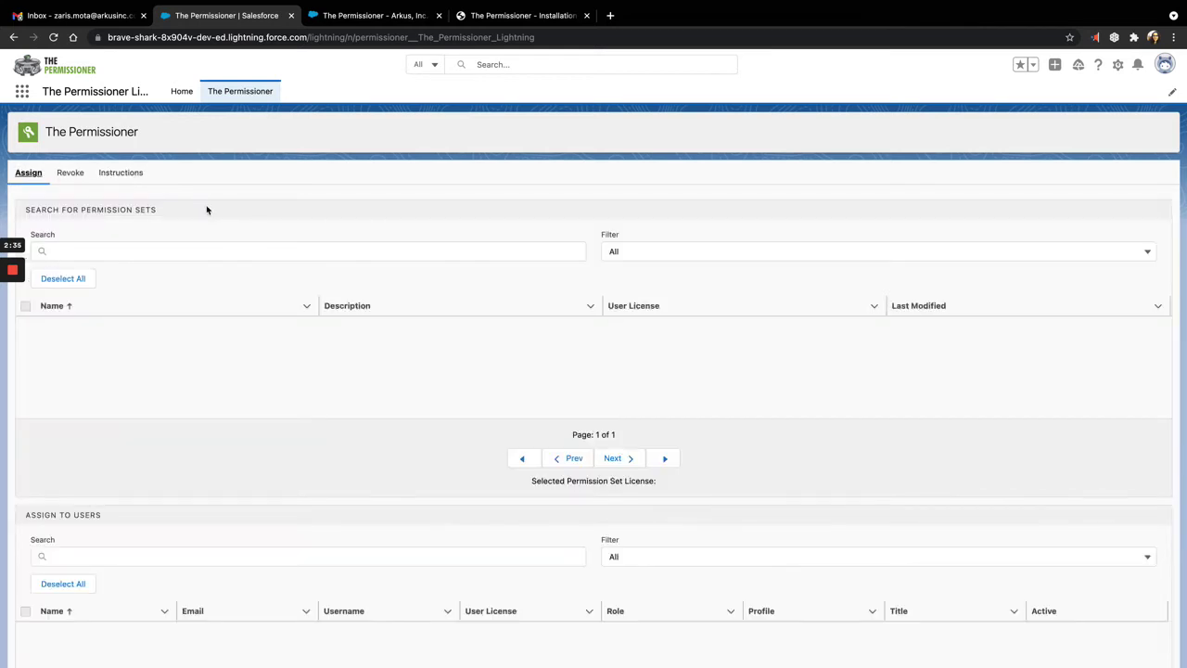
scroll(279, 227, "down", 2)
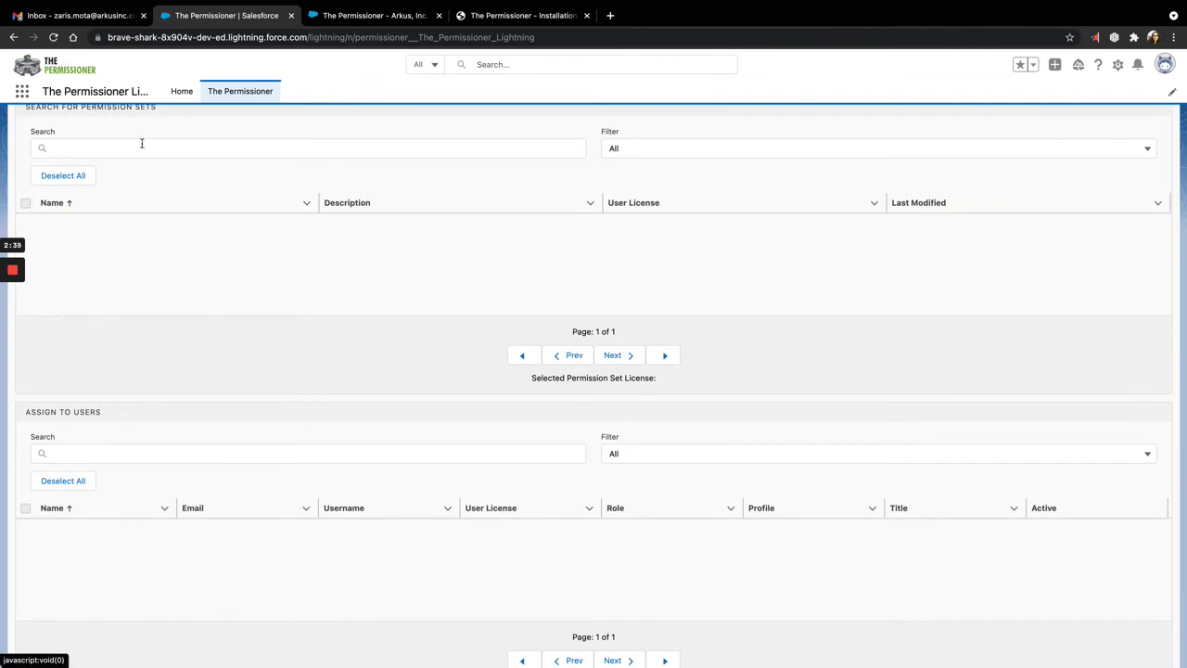
scroll(196, 525, "down", 1)
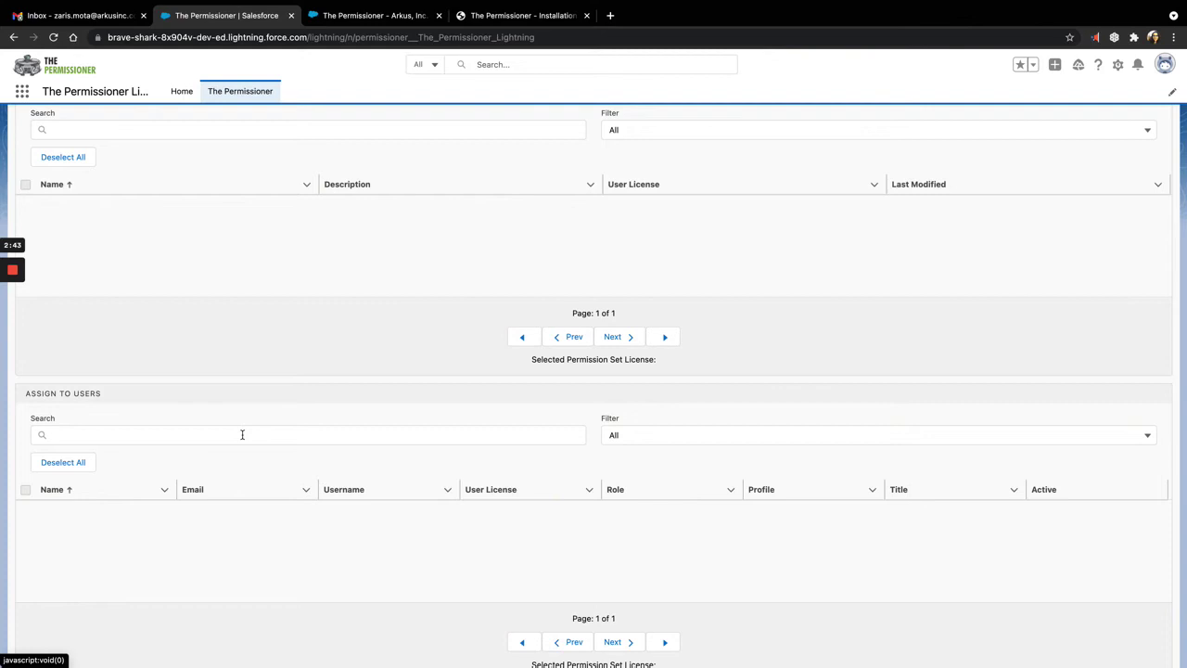
left_click(833, 129)
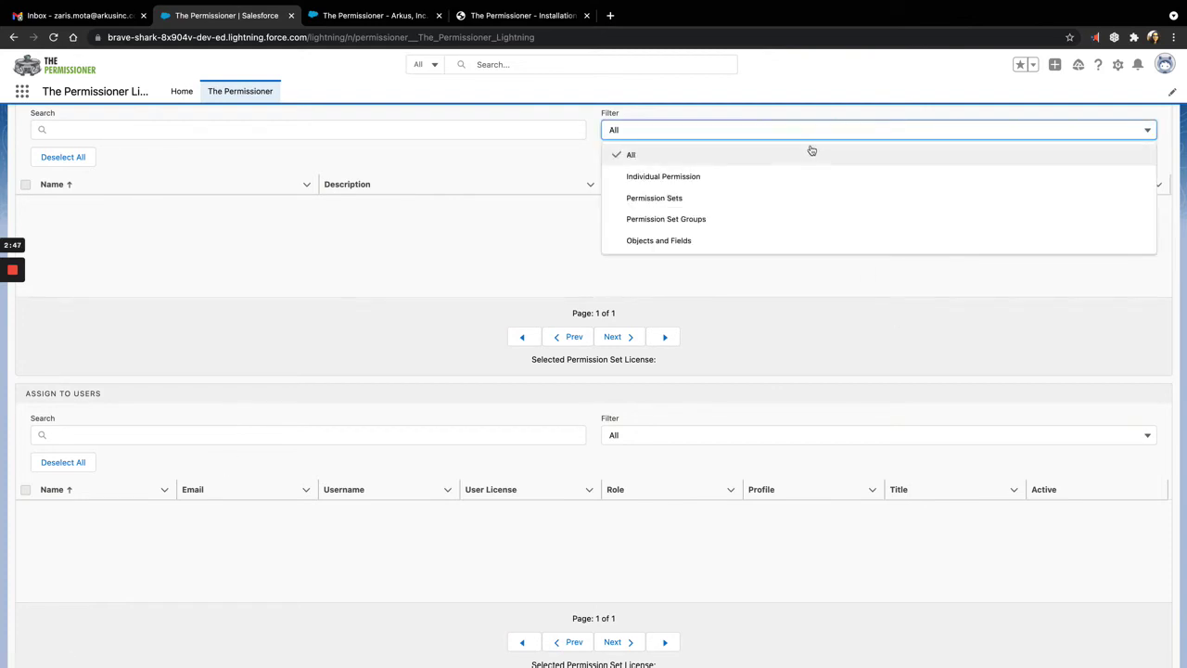
left_click(690, 435)
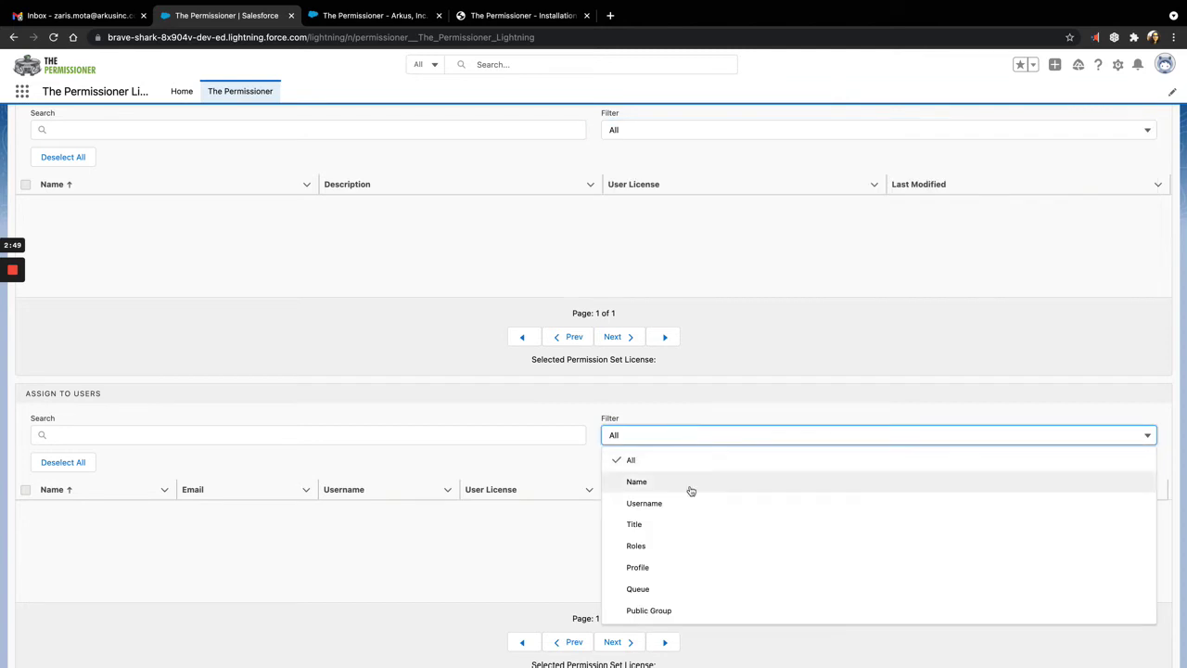
left_click(791, 344)
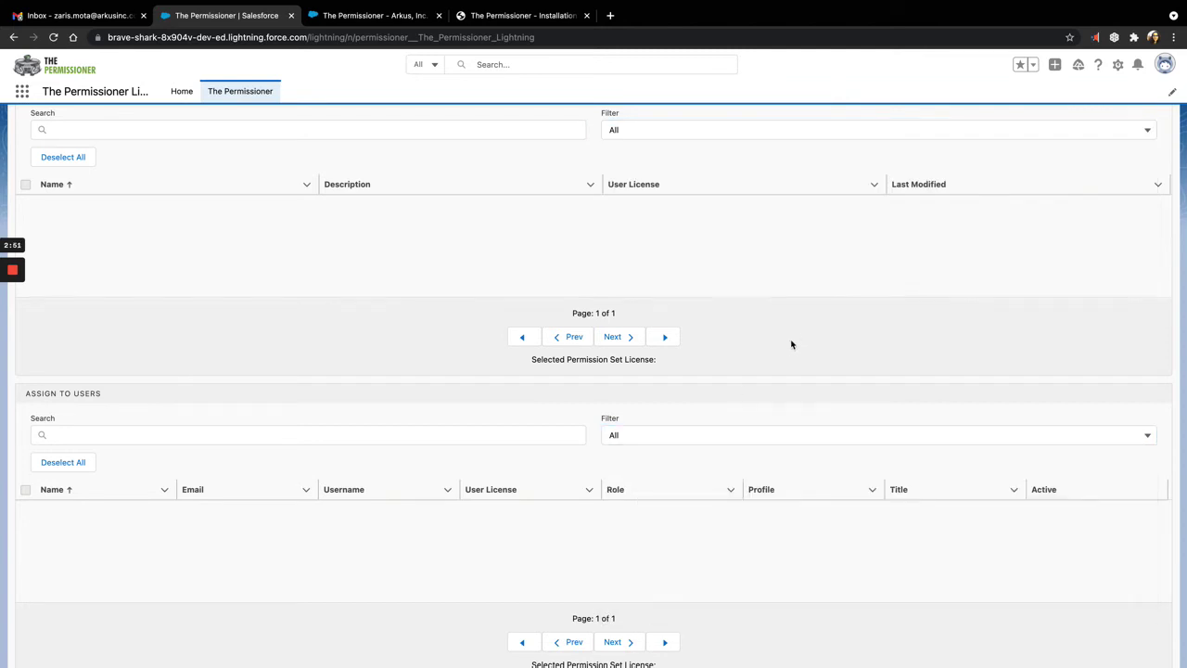
mouse_move(1075, 649)
scroll(793, 296, "up", 2)
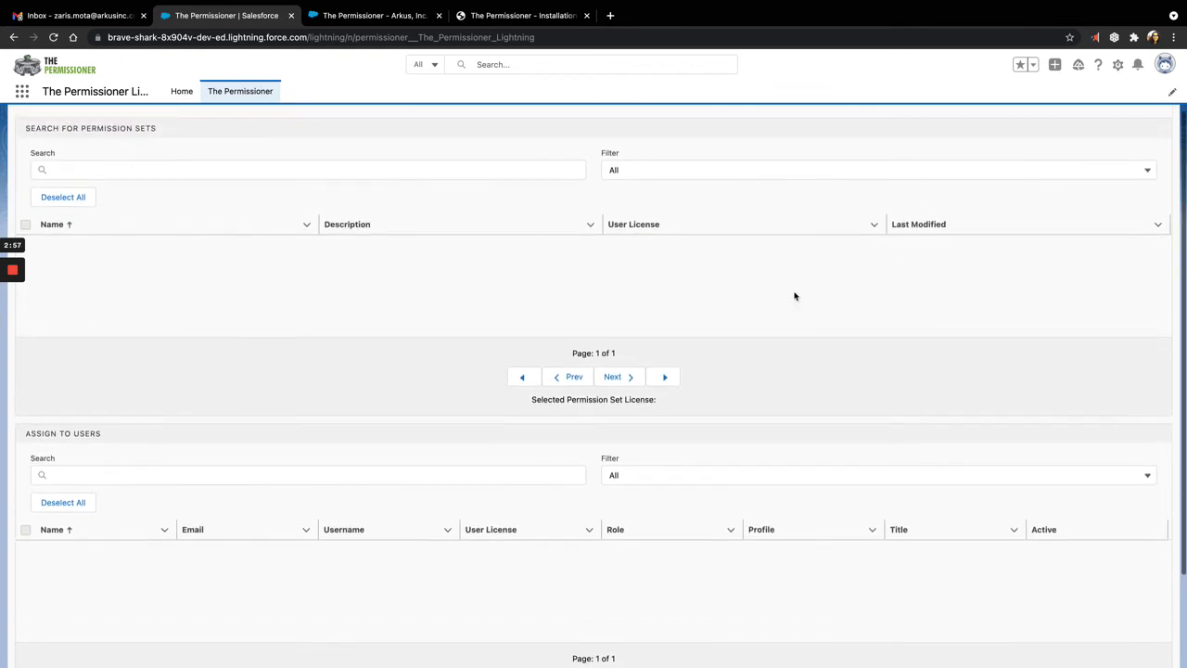
- List all permission sets with *, sort by user license, and also select New_Opportunities
left_click(490, 192)
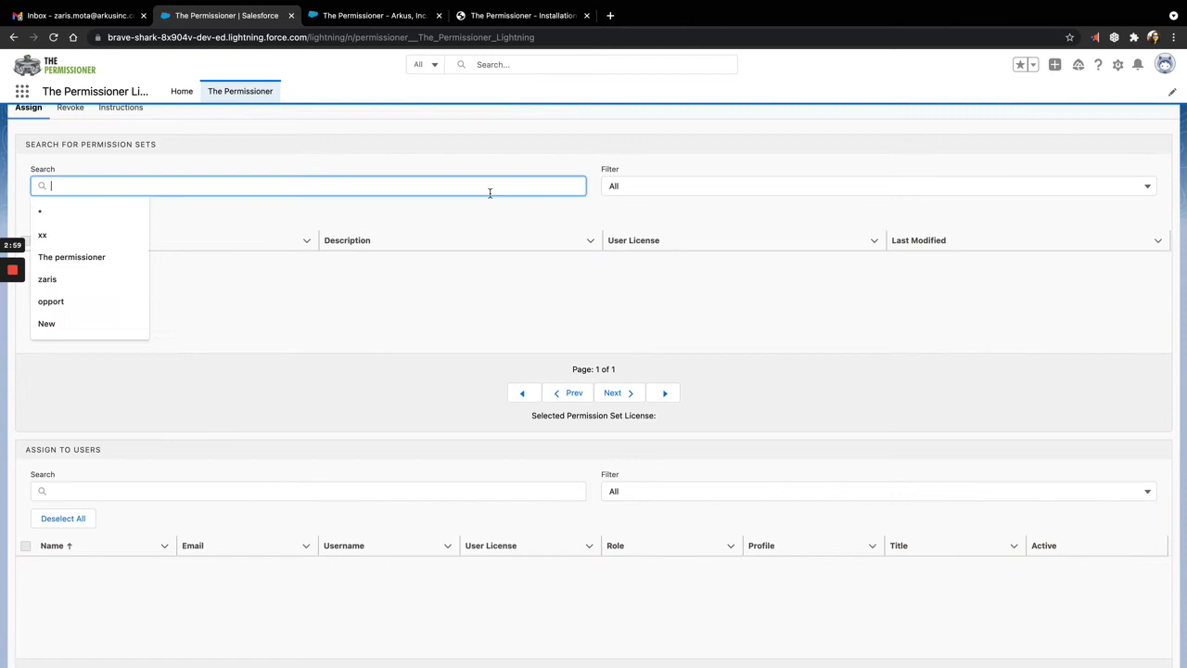
type("*")
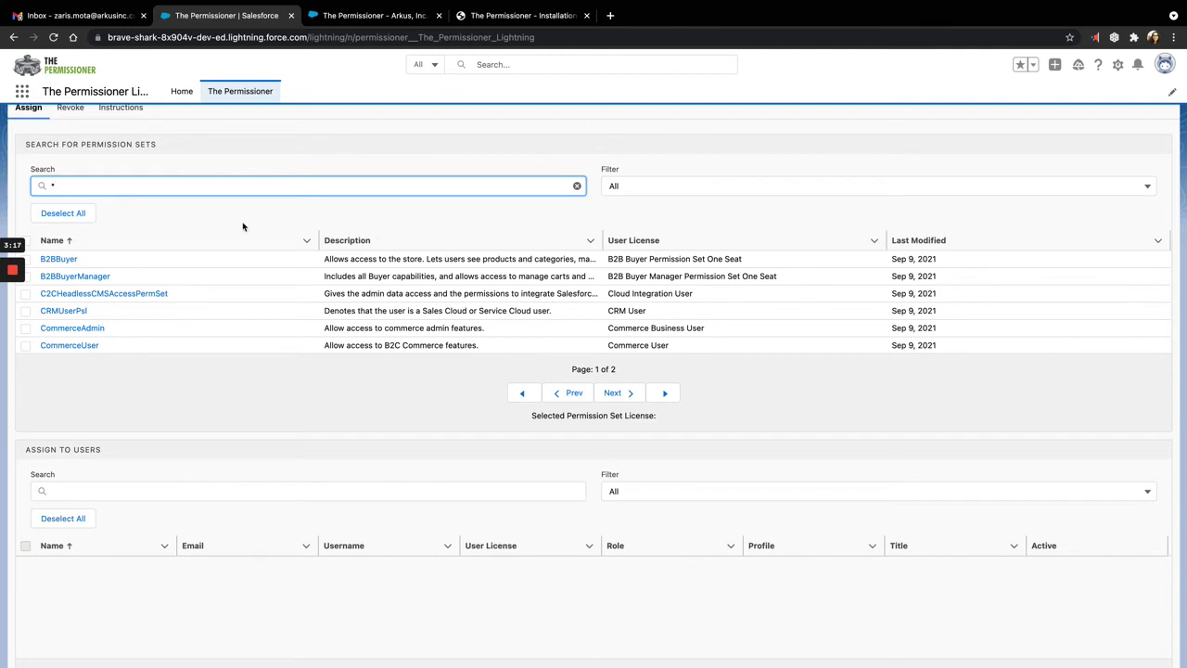
left_click(705, 240)
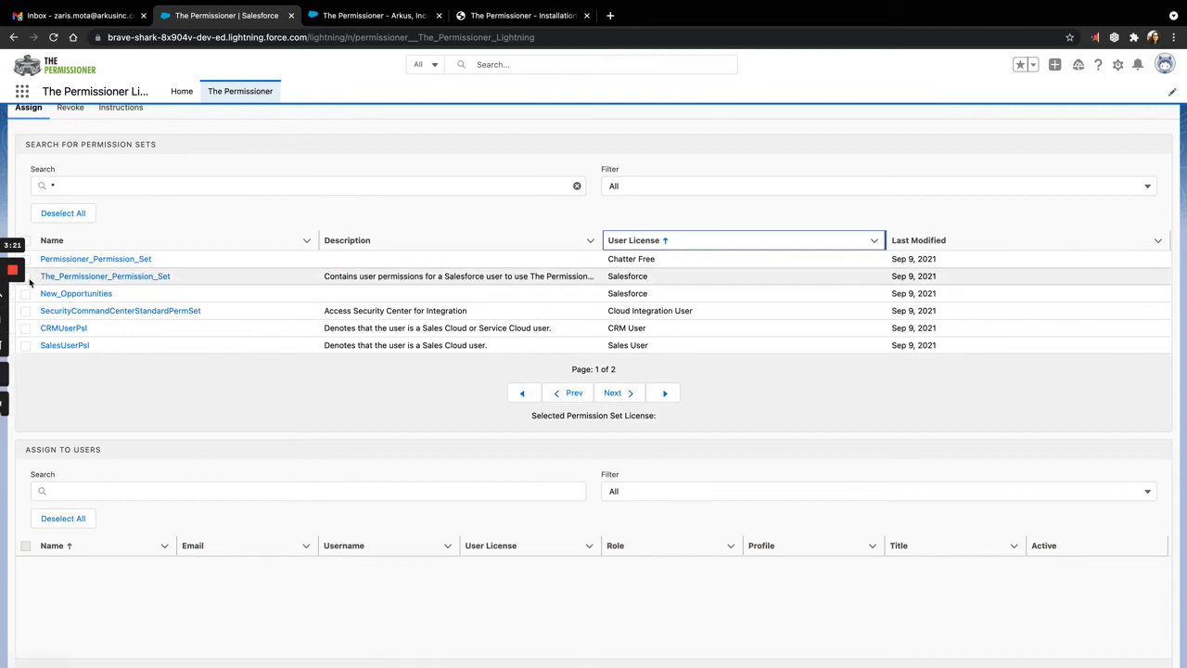
left_click(26, 293)
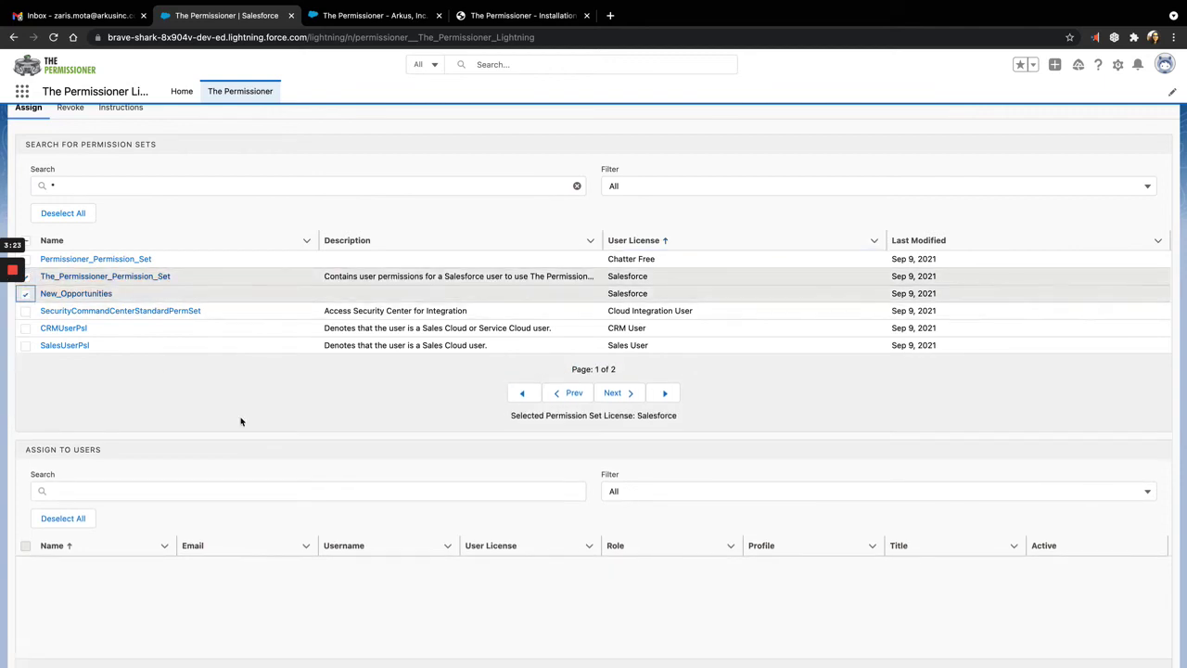
- List all users with *, select both, and assign the 2 permission sets to them
left_click(444, 489)
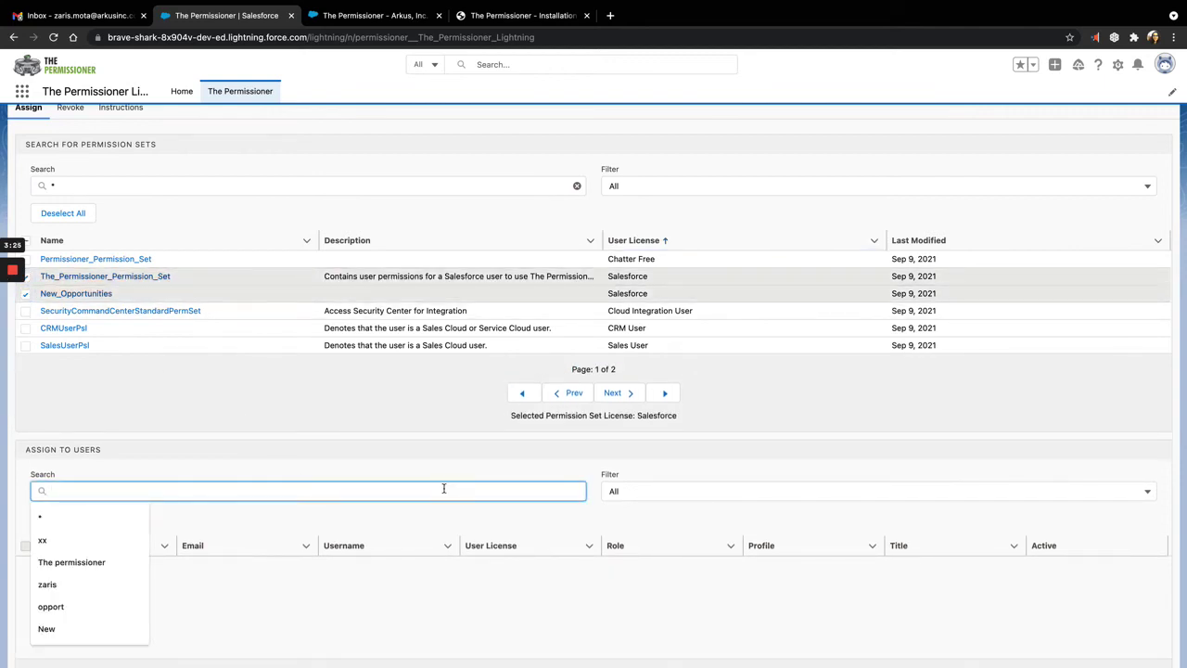
type("*")
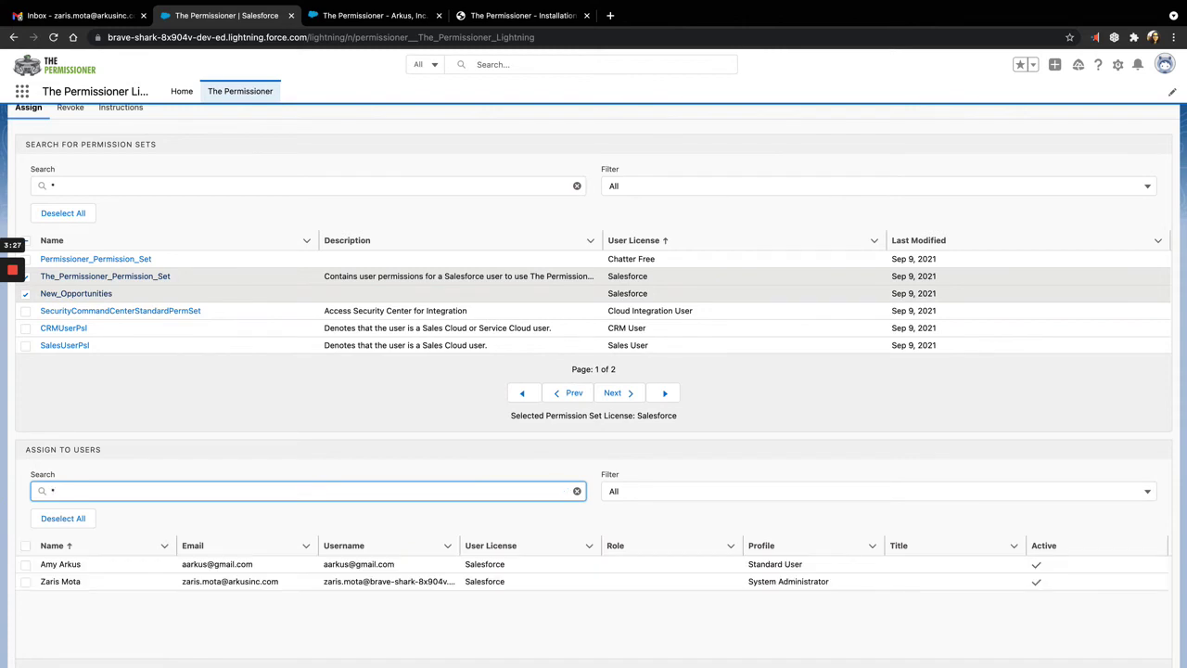
left_click(25, 546)
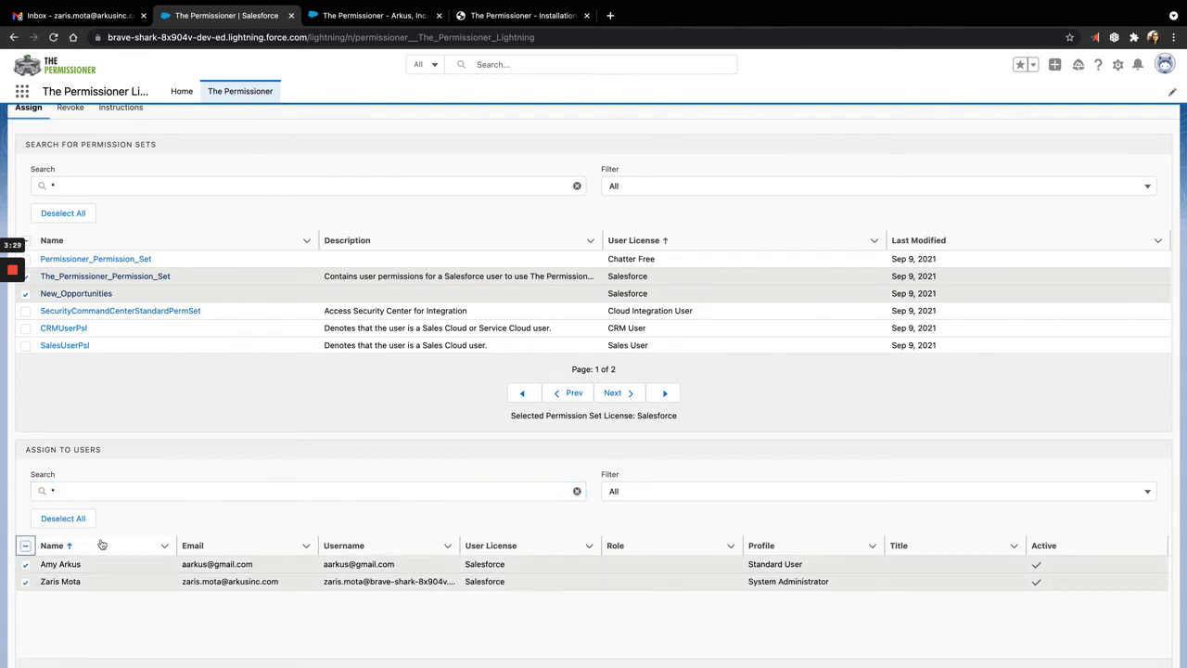
scroll(102, 544, "down", 3)
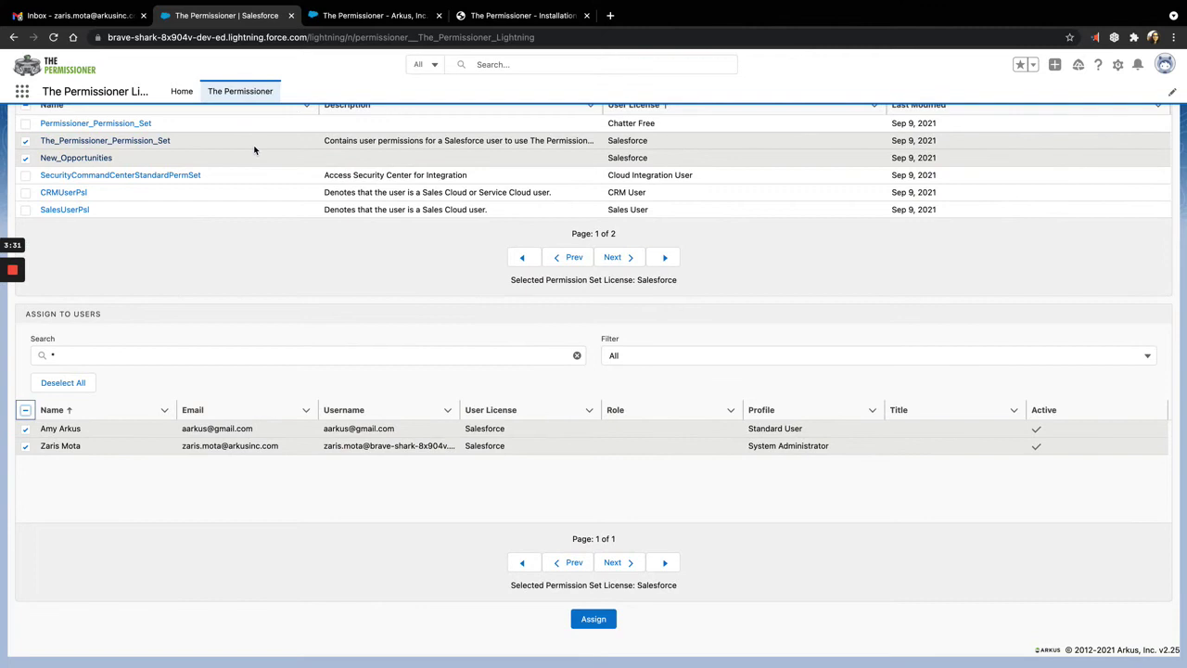
left_click(595, 618)
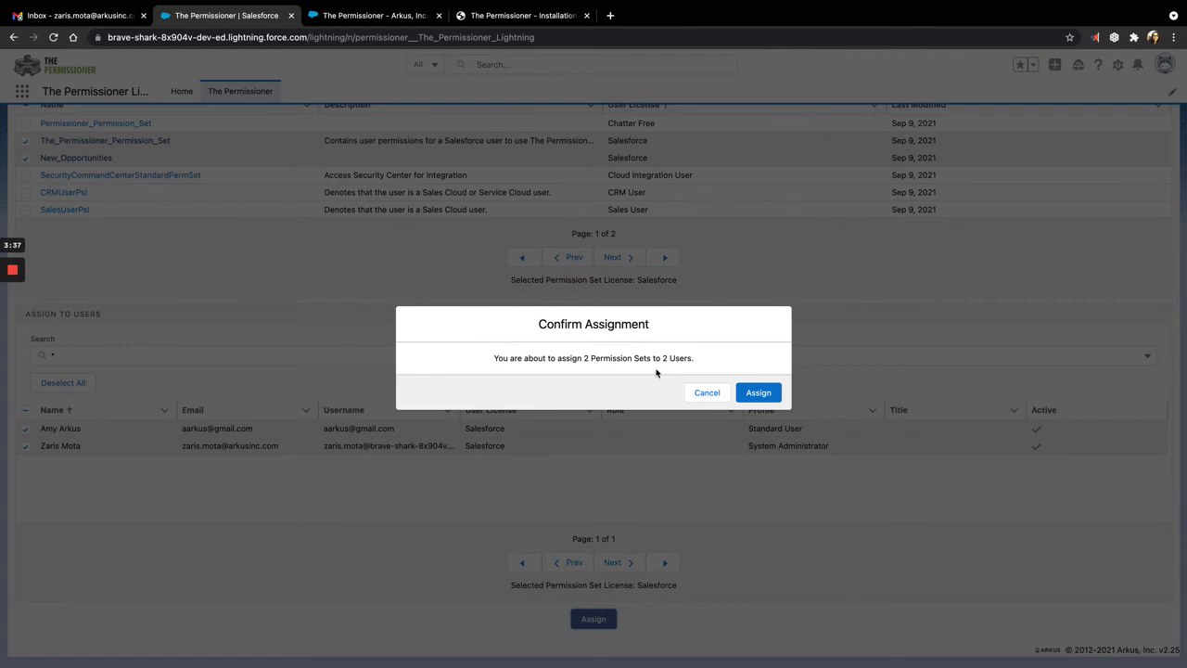
left_click(759, 393)
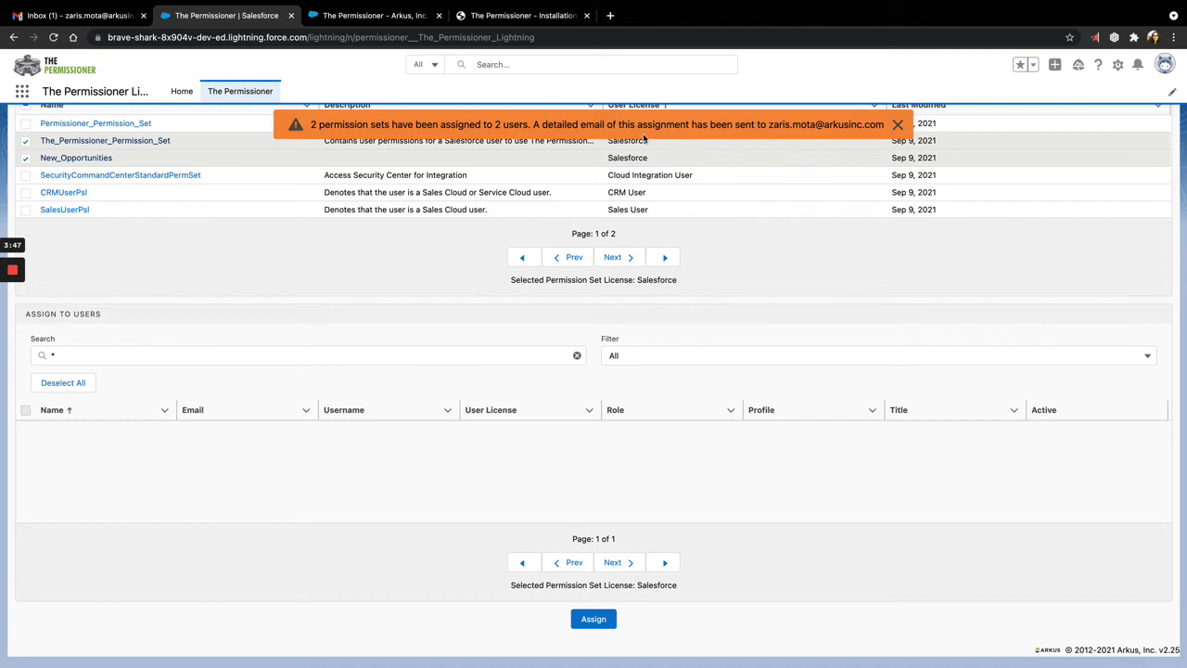
- Read the Permission Sets Assignment email's results in Gmail, then go back to The Permissioner
left_click(103, 15)
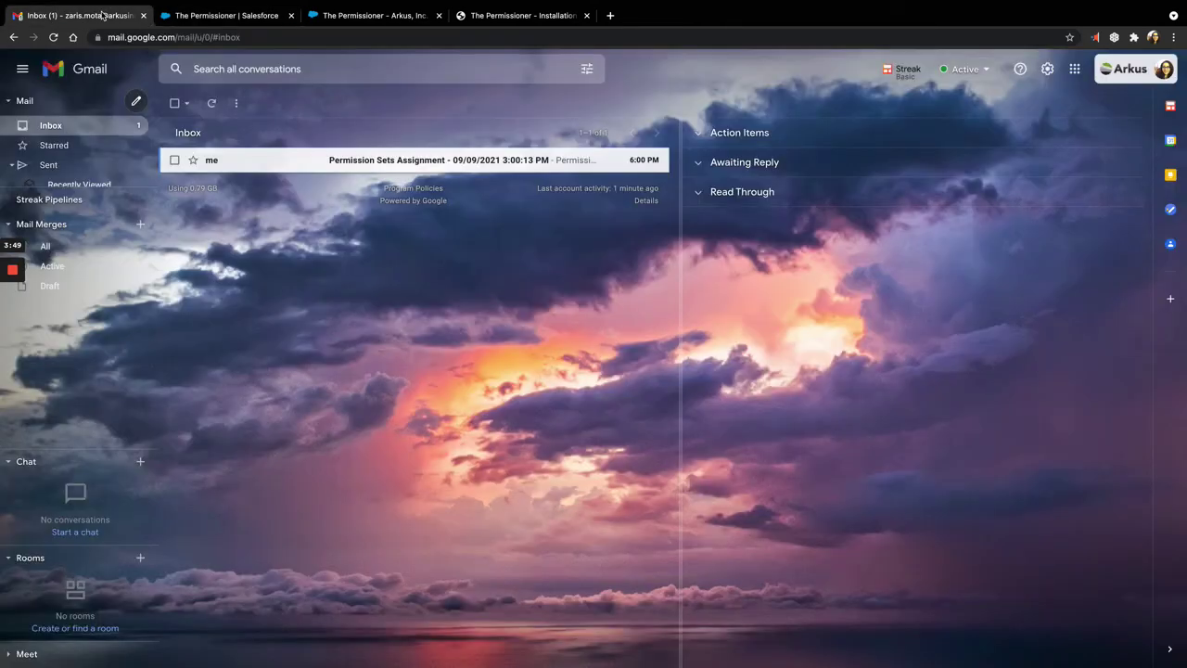
left_click(374, 161)
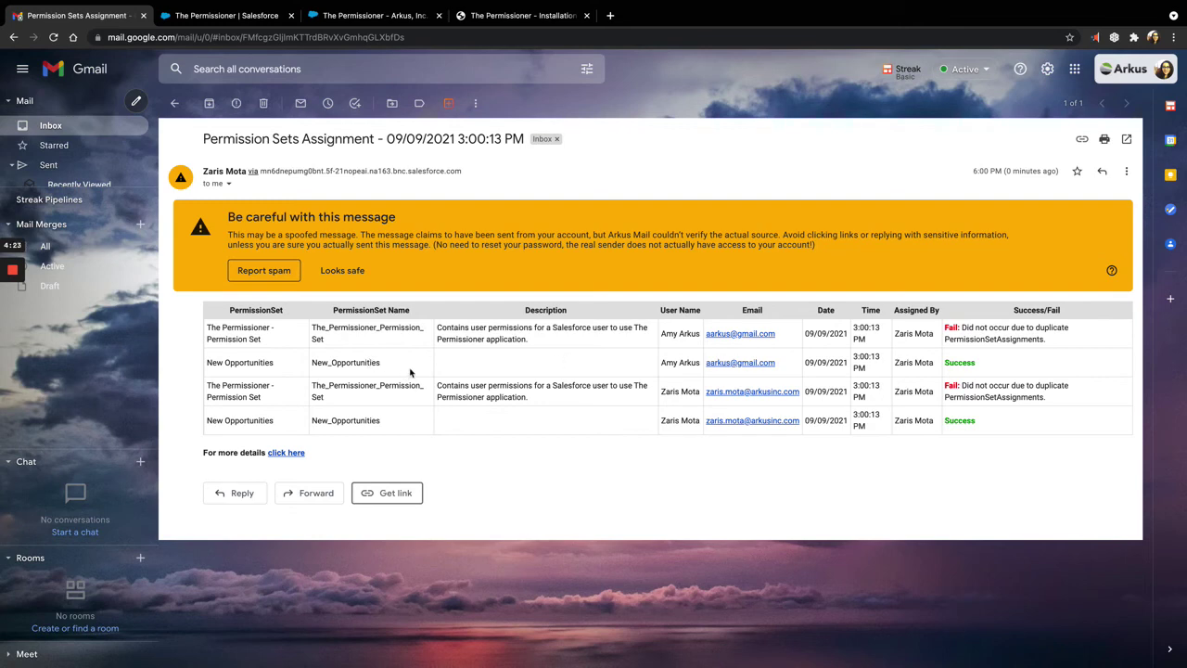
left_click(266, 15)
scroll(222, 217, "up", 3)
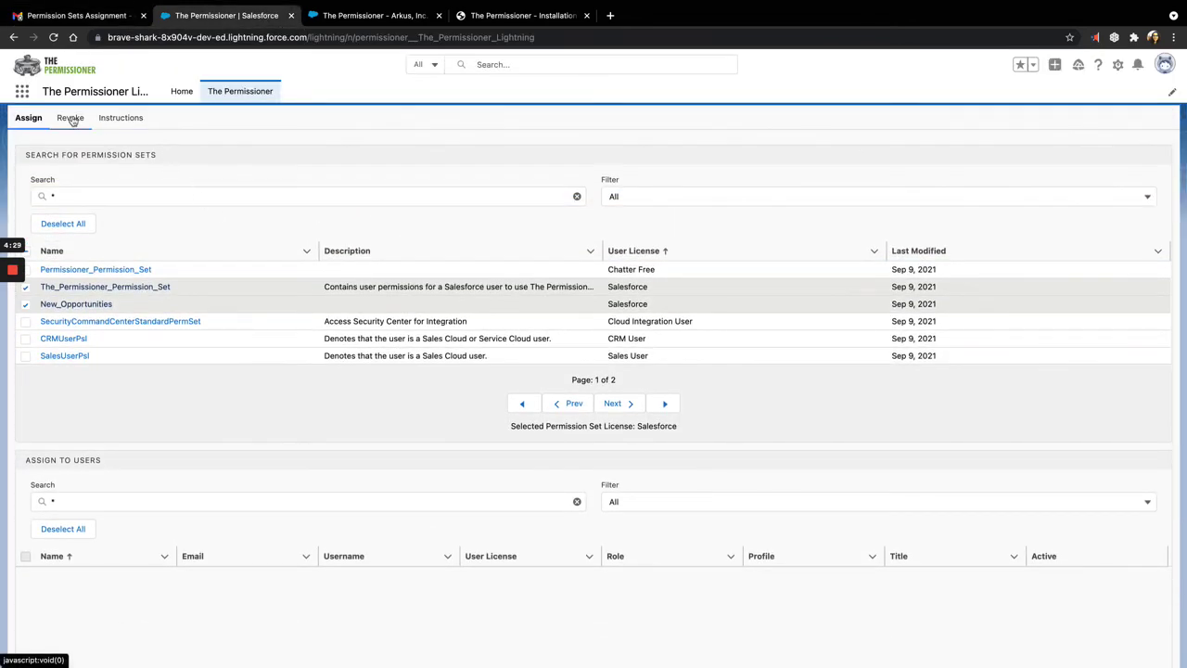
- On the Revoke tab, search 'ne' and select the New_Opportunities permission set
left_click(70, 118)
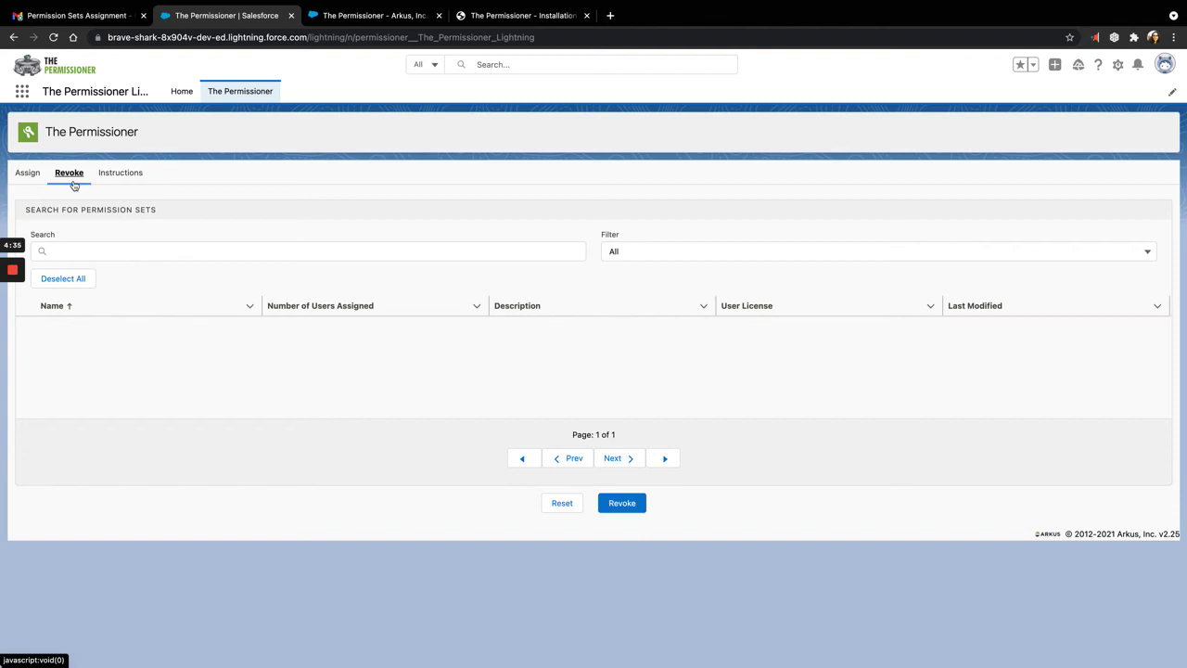
left_click(109, 251)
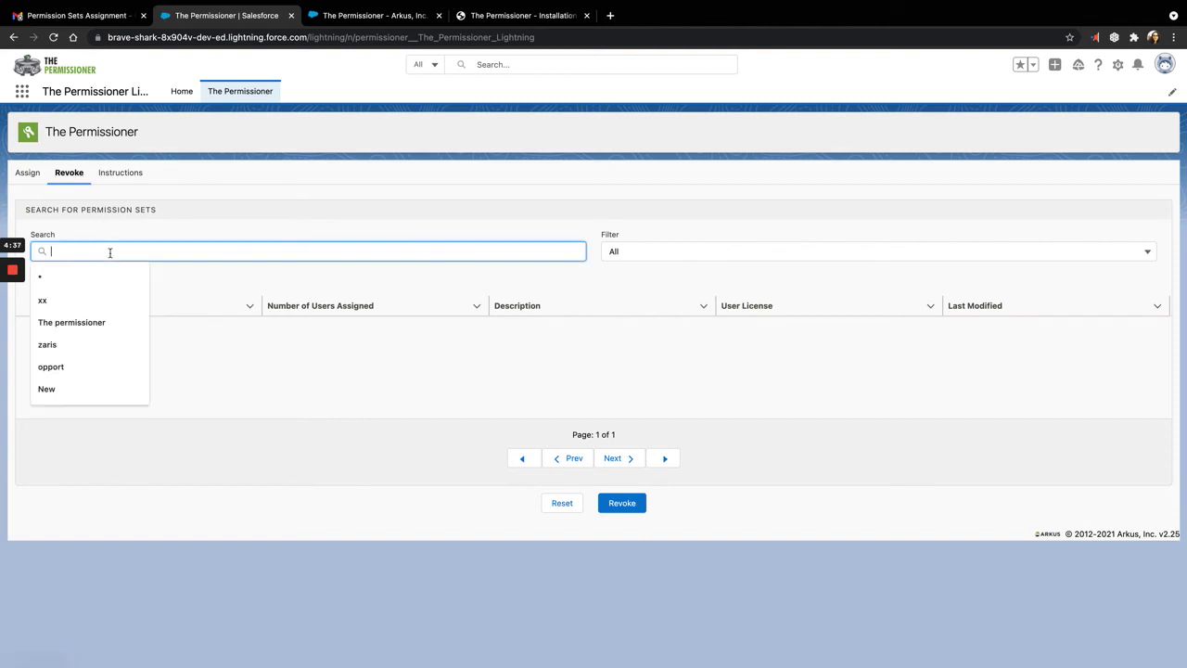
type("new")
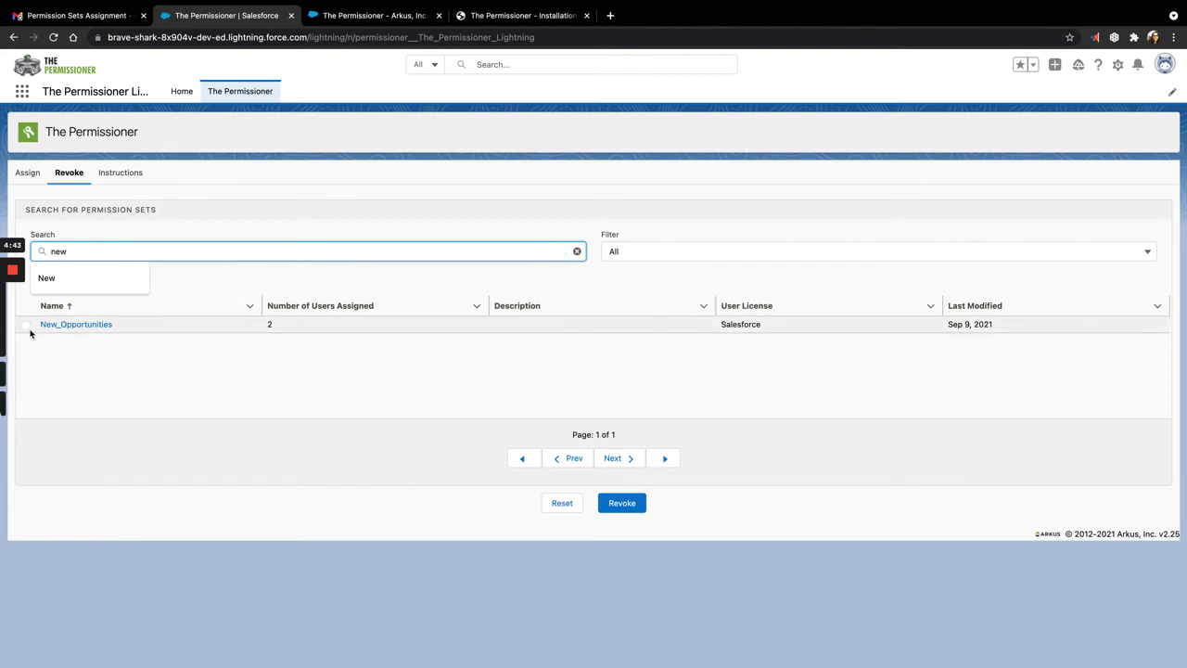
left_click(27, 325)
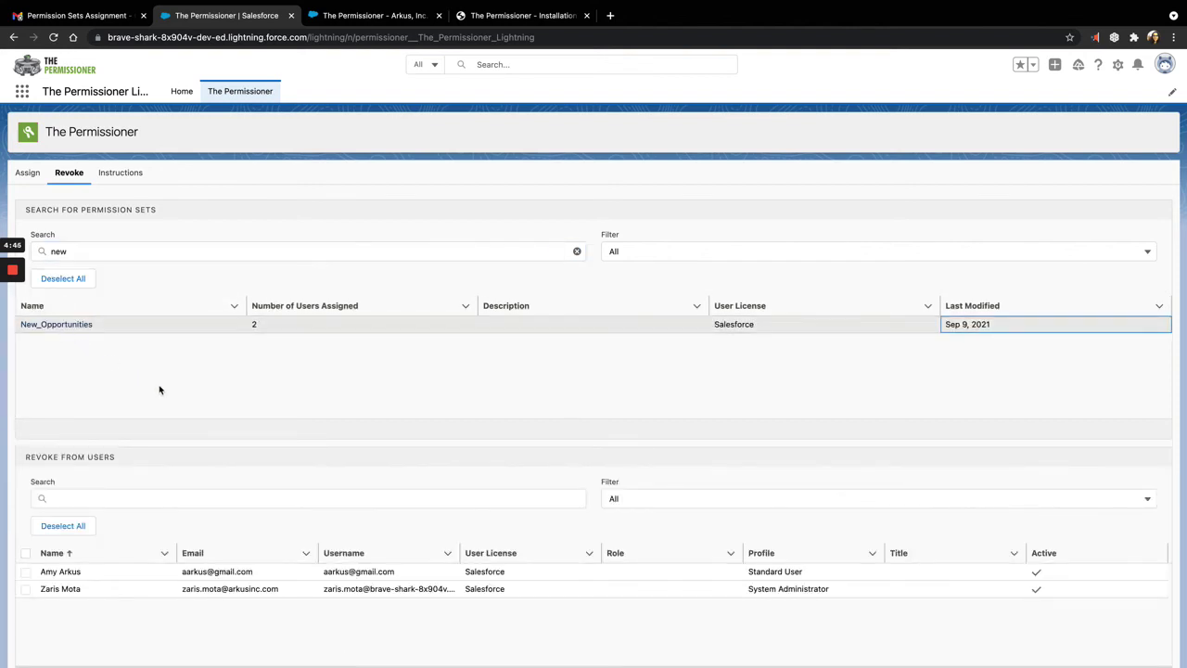
- Tick the first listed user and confirm revoking New_Opportunities from that one user
scroll(159, 388, "down", 2)
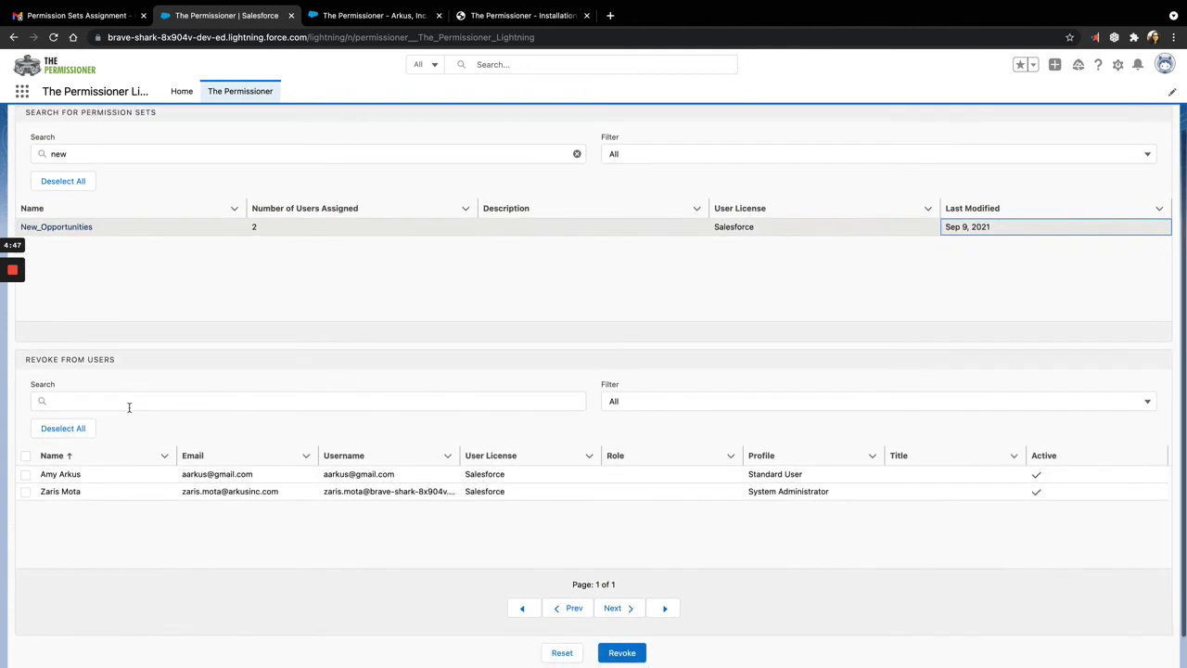
scroll(80, 391, "down", 1)
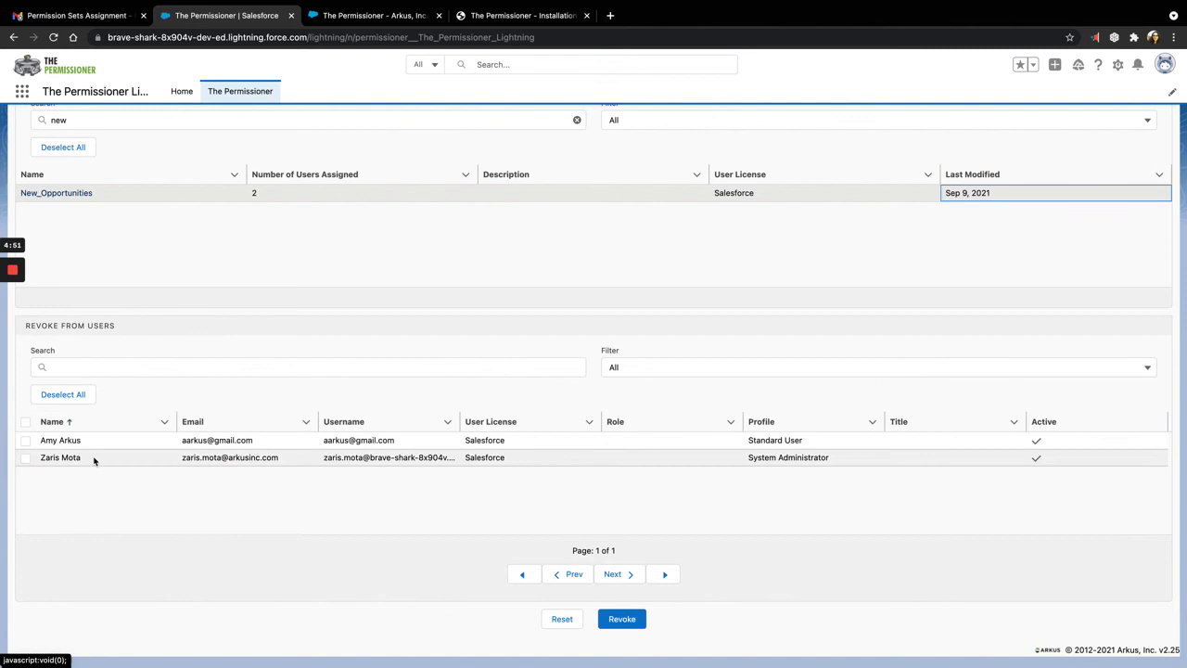
left_click(24, 444)
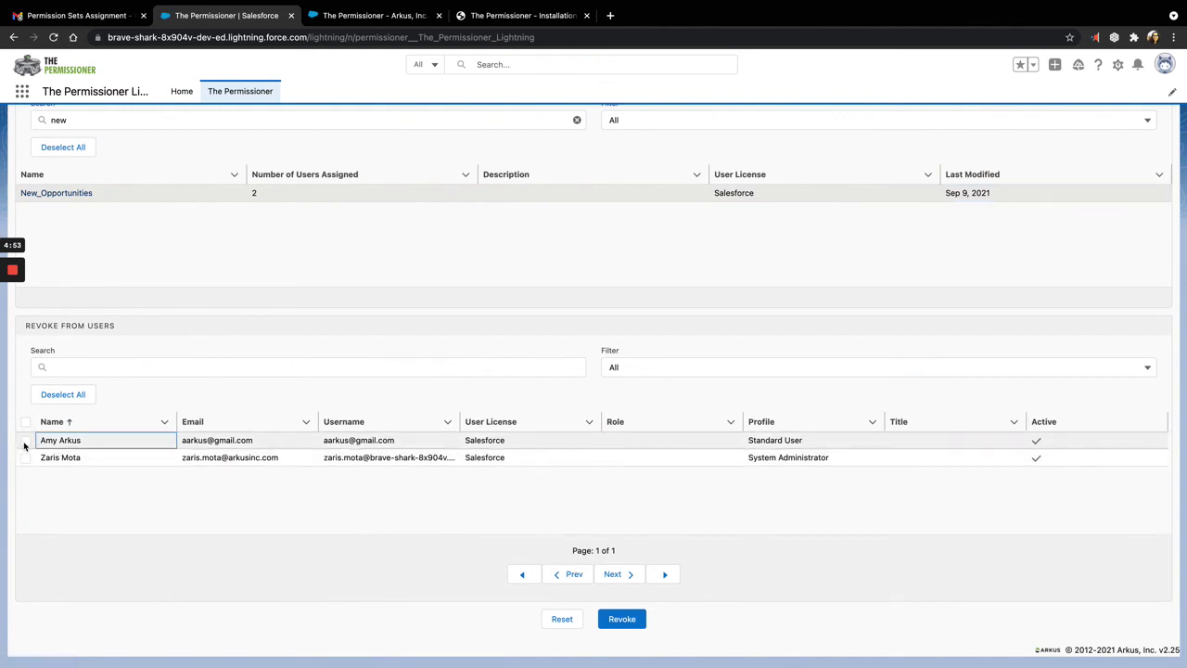
left_click(24, 442)
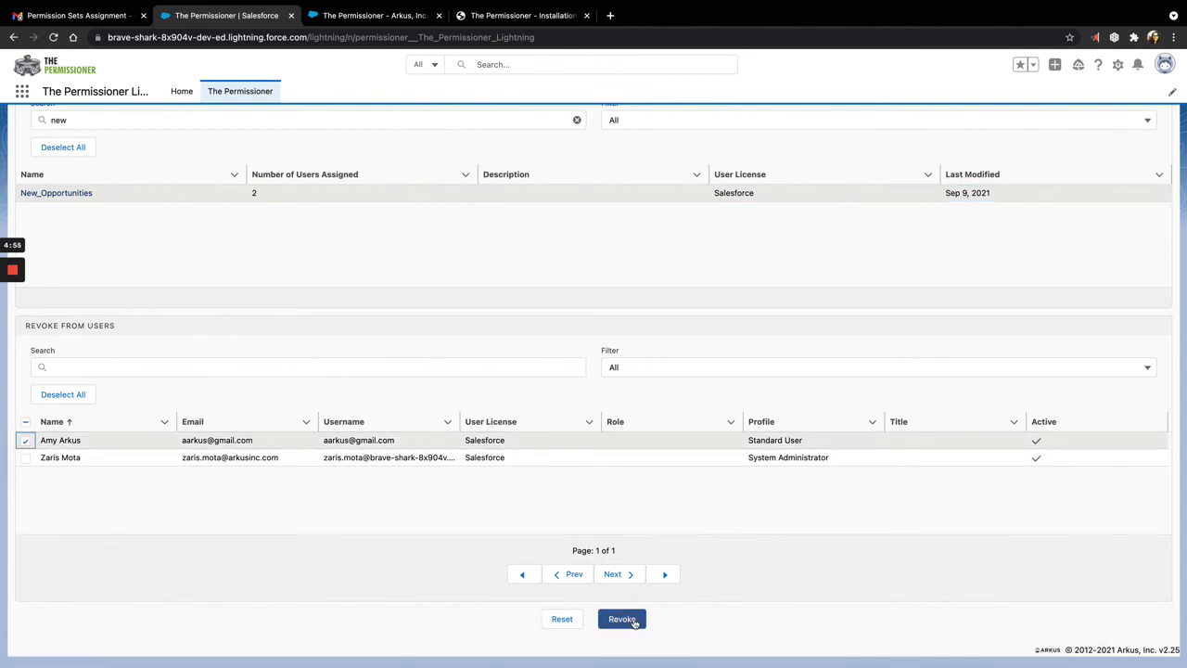
left_click(635, 620)
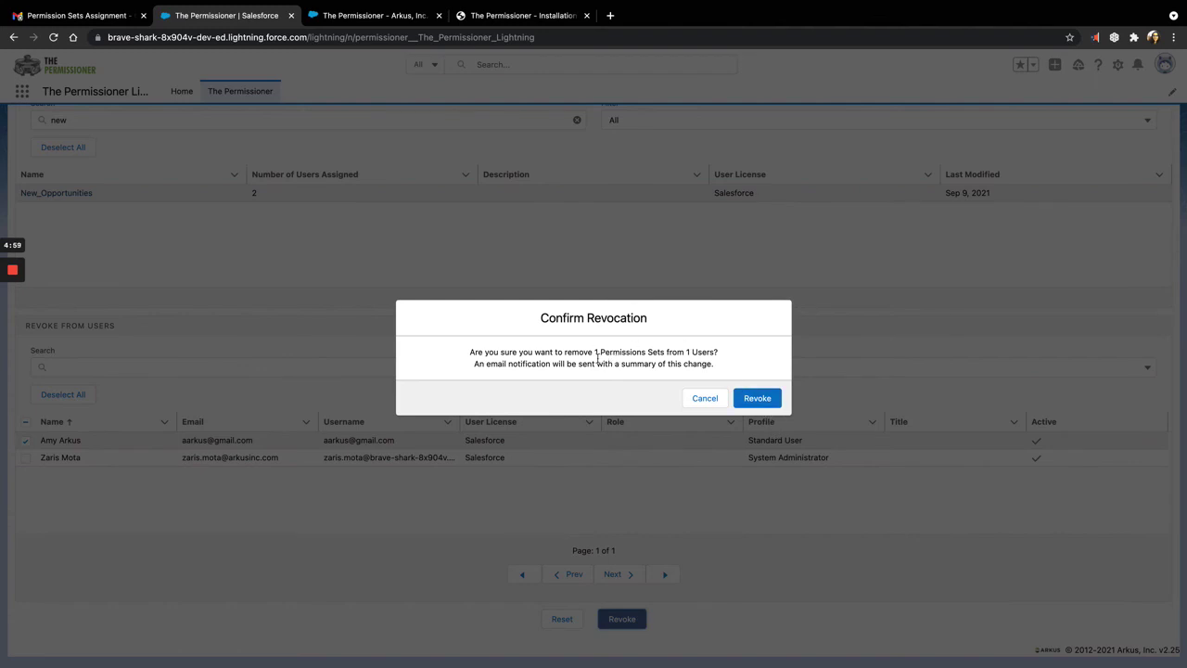
left_click(763, 400)
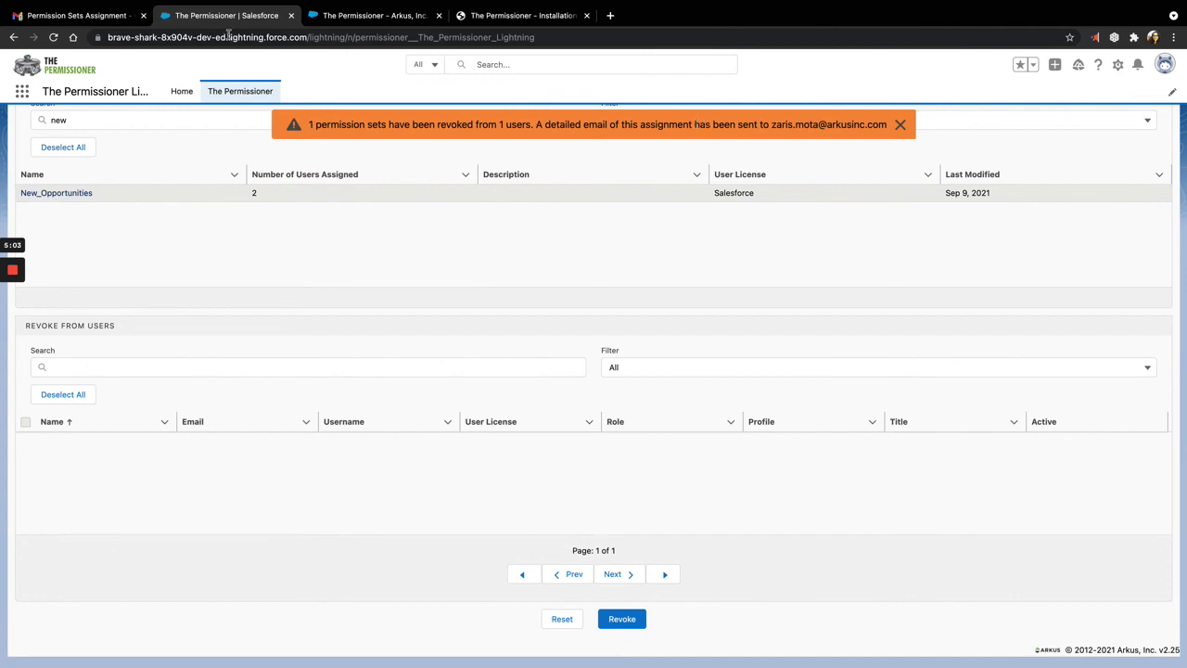
- Back in the Gmail inbox, open the Permission Sets Revocation email reporting New_Opportunities removed
left_click(101, 21)
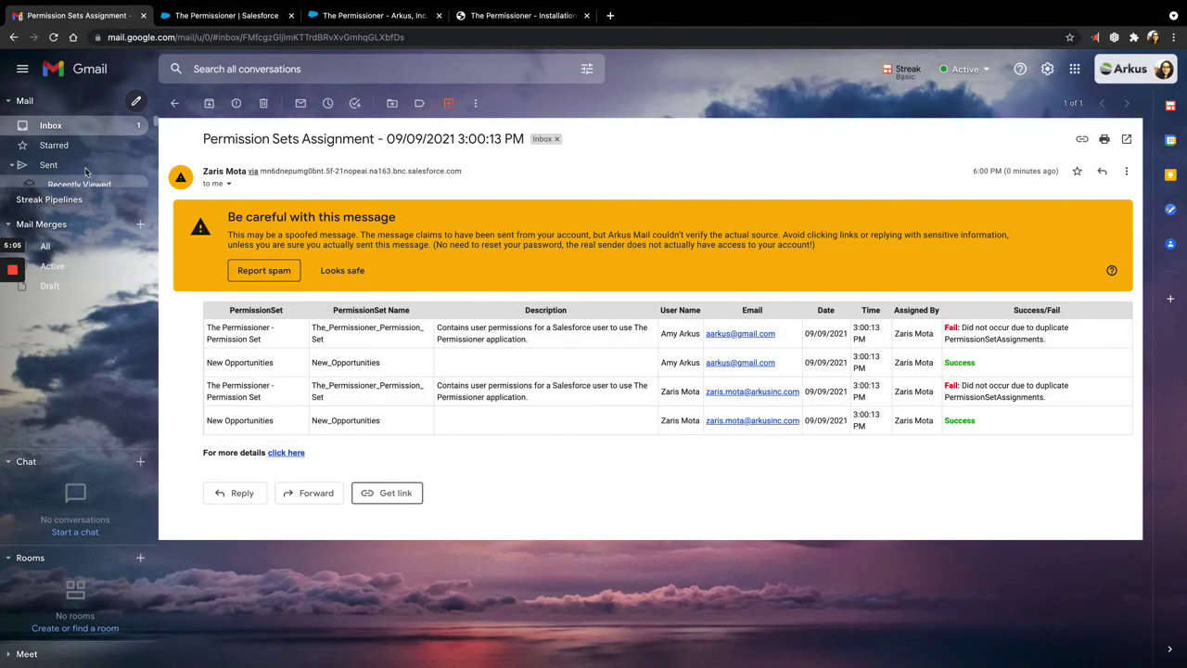
left_click(85, 131)
left_click(274, 171)
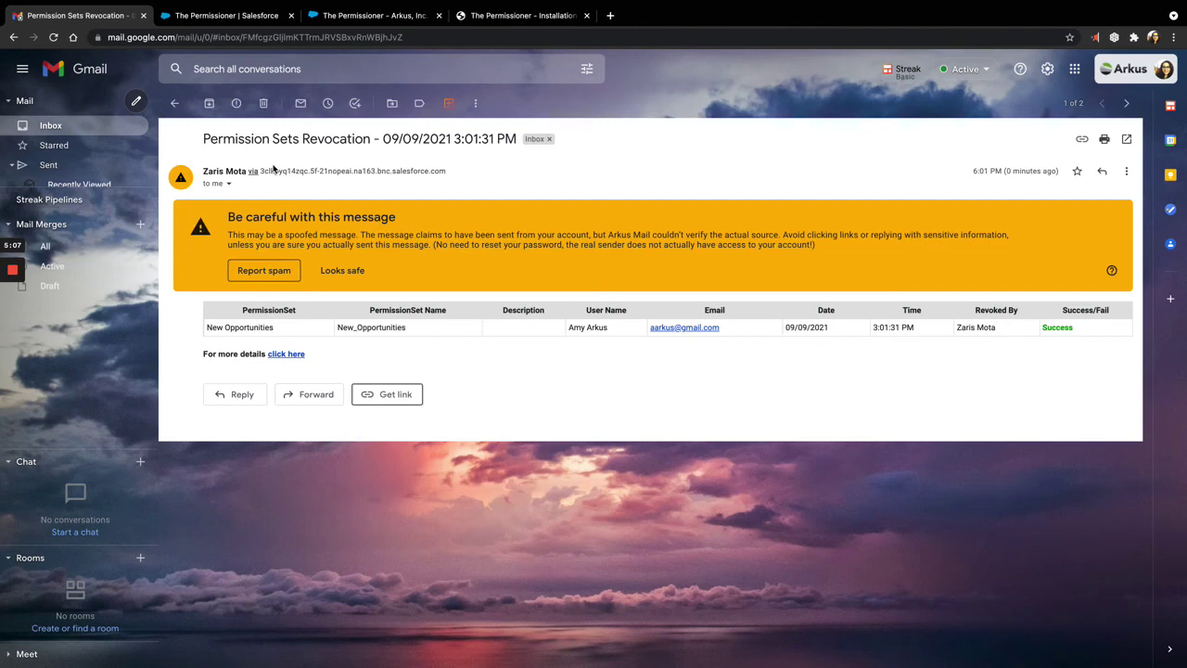